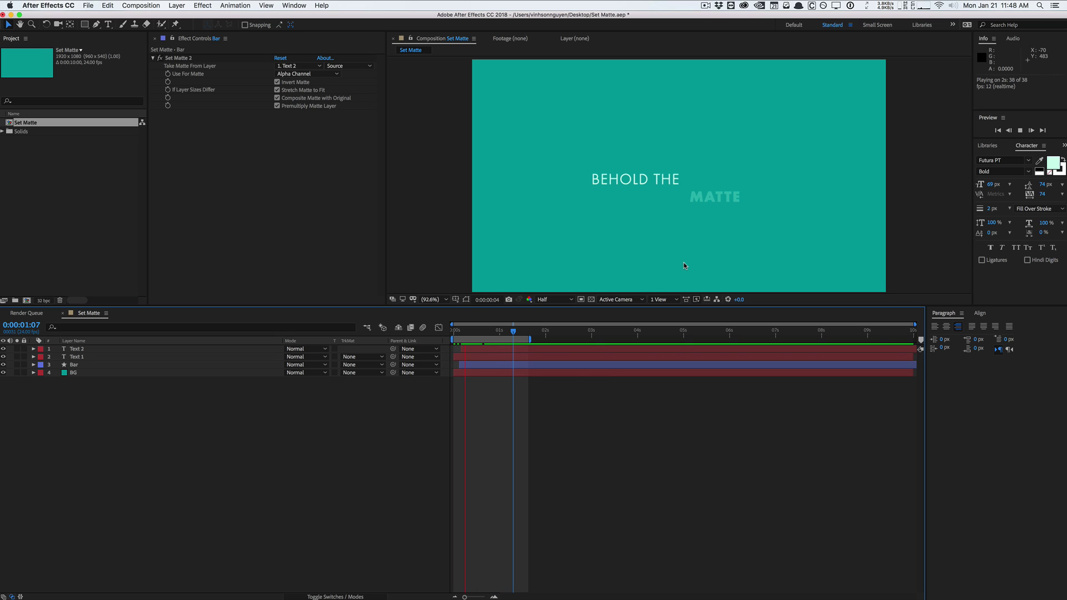
Step: Read the conigs Easy Set Matte Setup article in Chrome down to its MatteLock.jsx download steps
key("super+Tab")
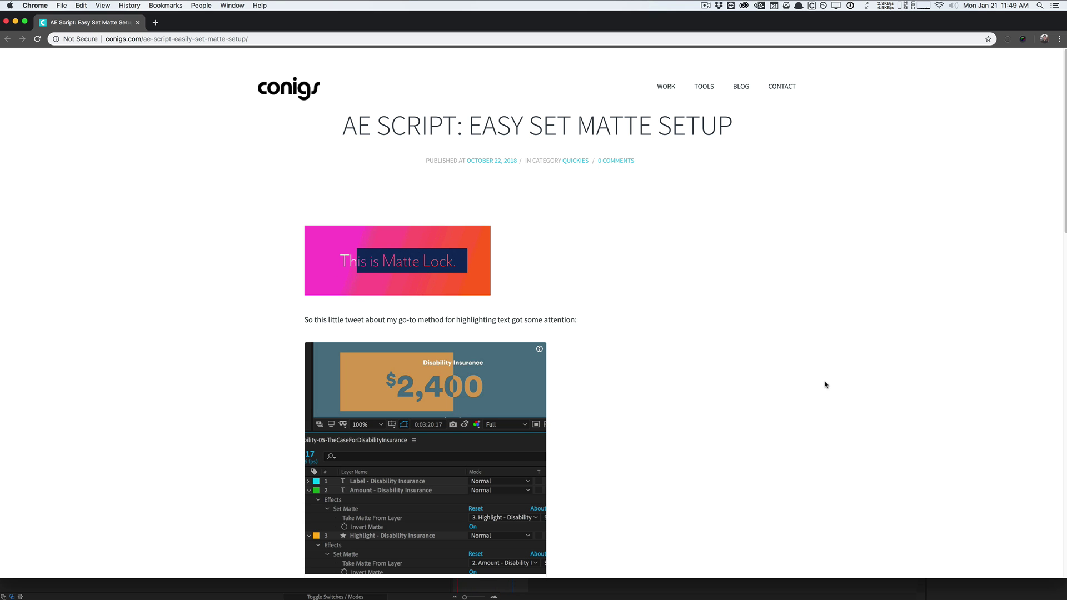
scroll(825, 384, "down", 1)
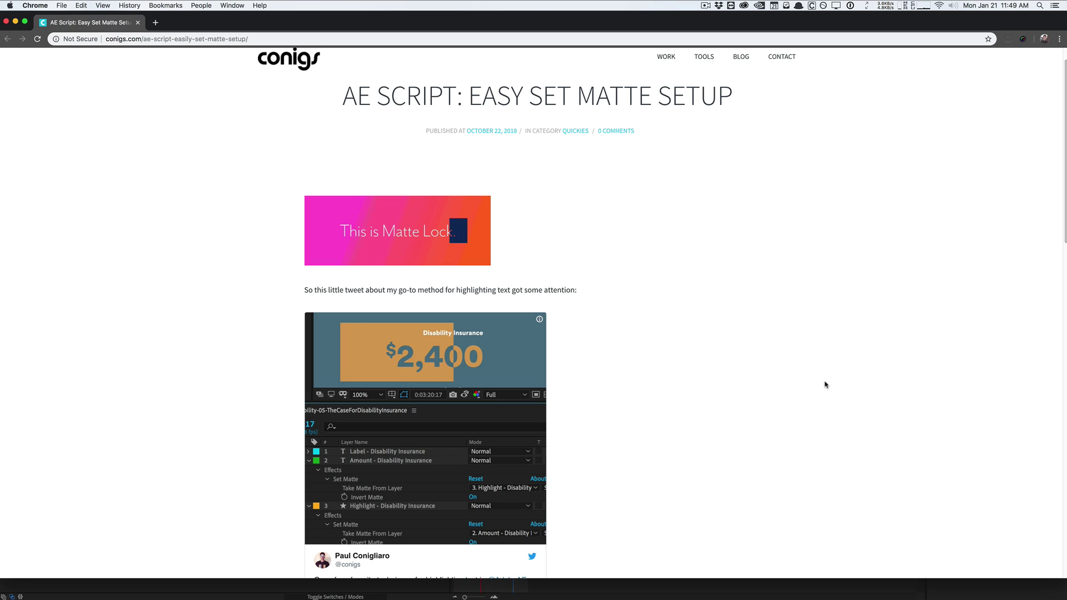
scroll(825, 384, "down", 2)
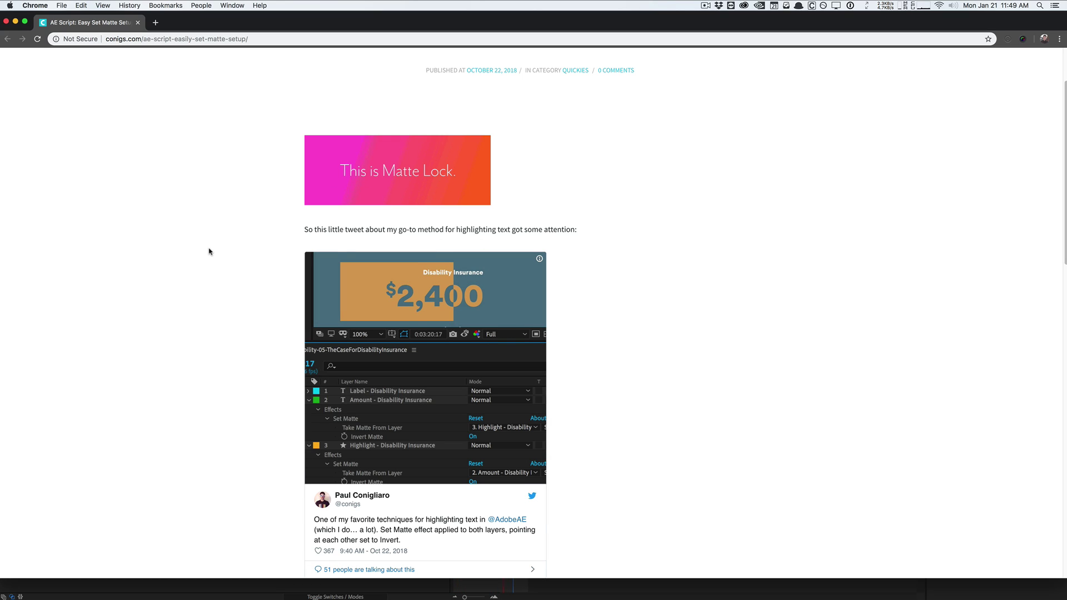
scroll(208, 251, "down", 1)
scroll(209, 251, "down", 5)
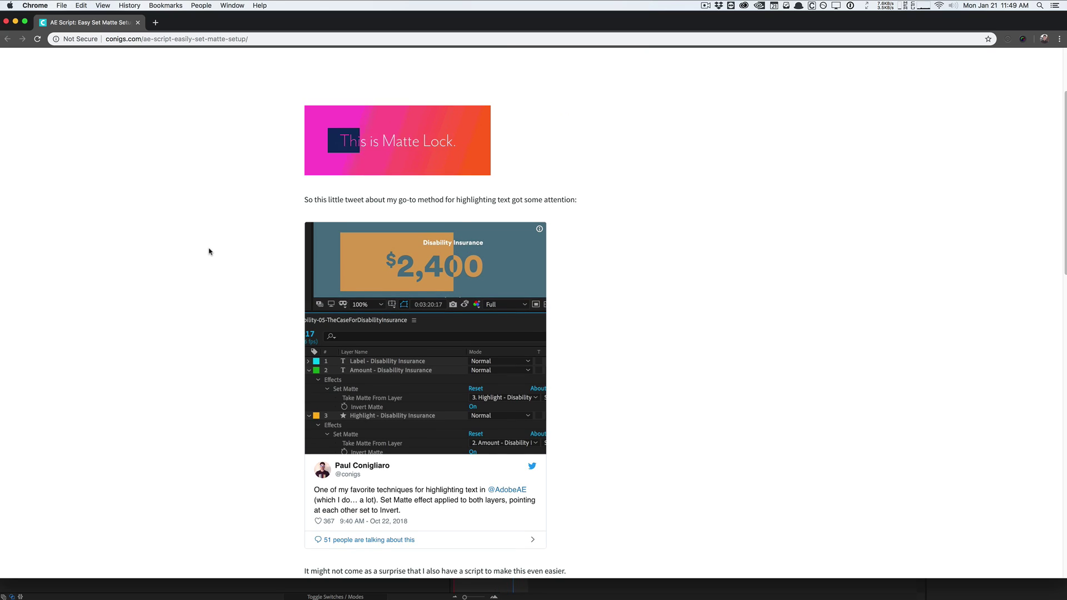
scroll(209, 251, "down", 4)
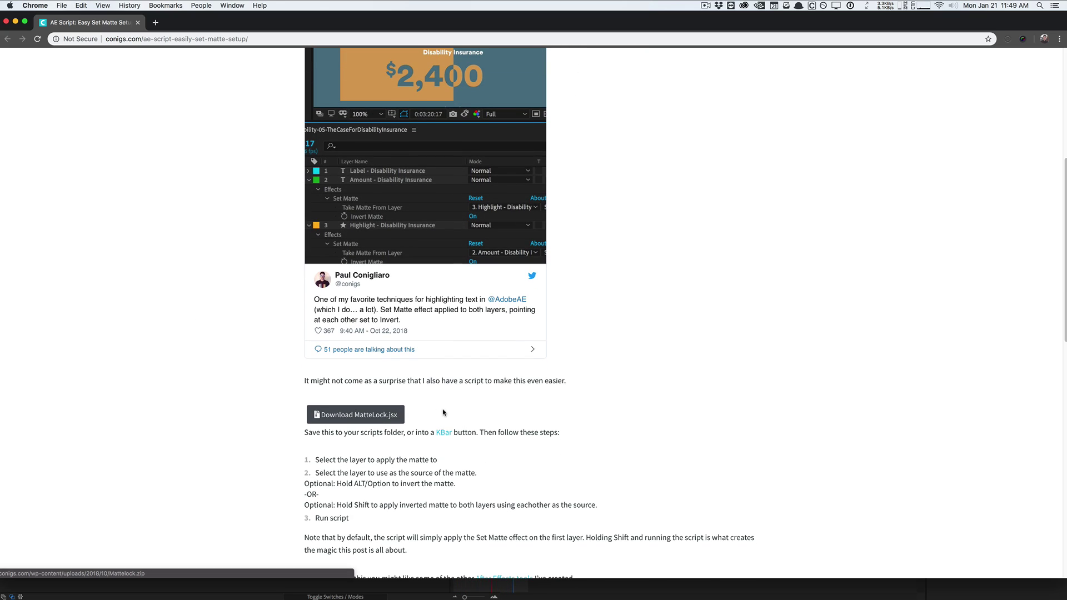
scroll(445, 412, "down", 1)
scroll(445, 412, "up", 2)
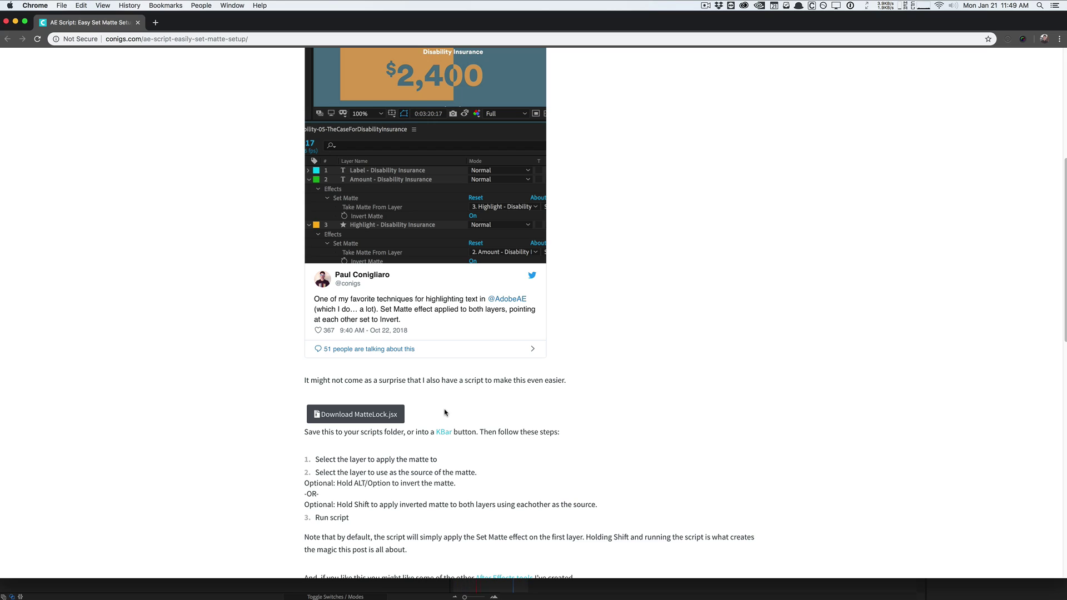
scroll(610, 412, "up", 1)
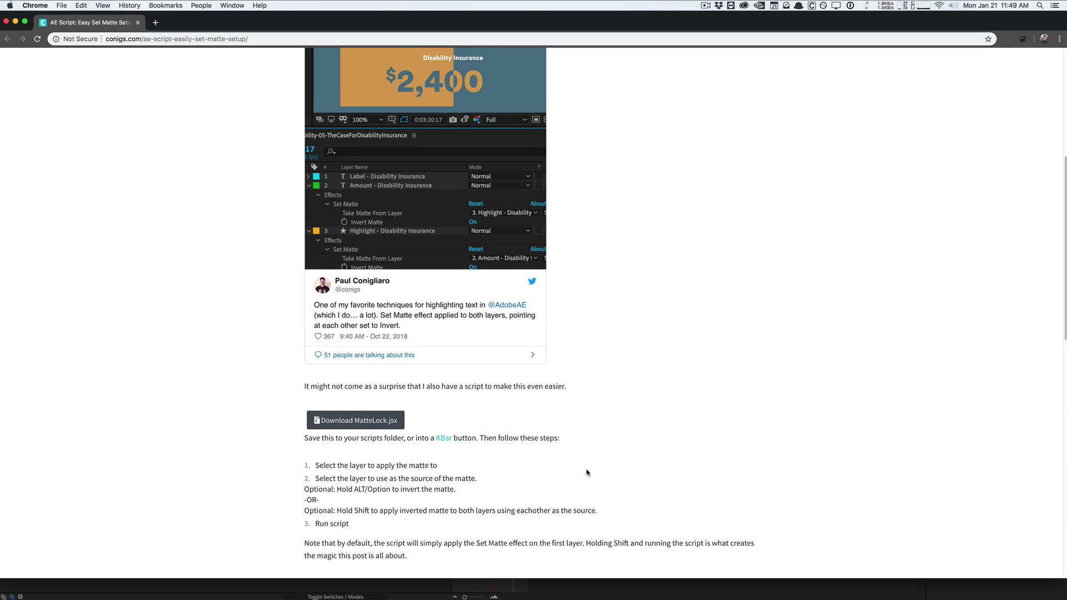
scroll(240, 449, "up", 10)
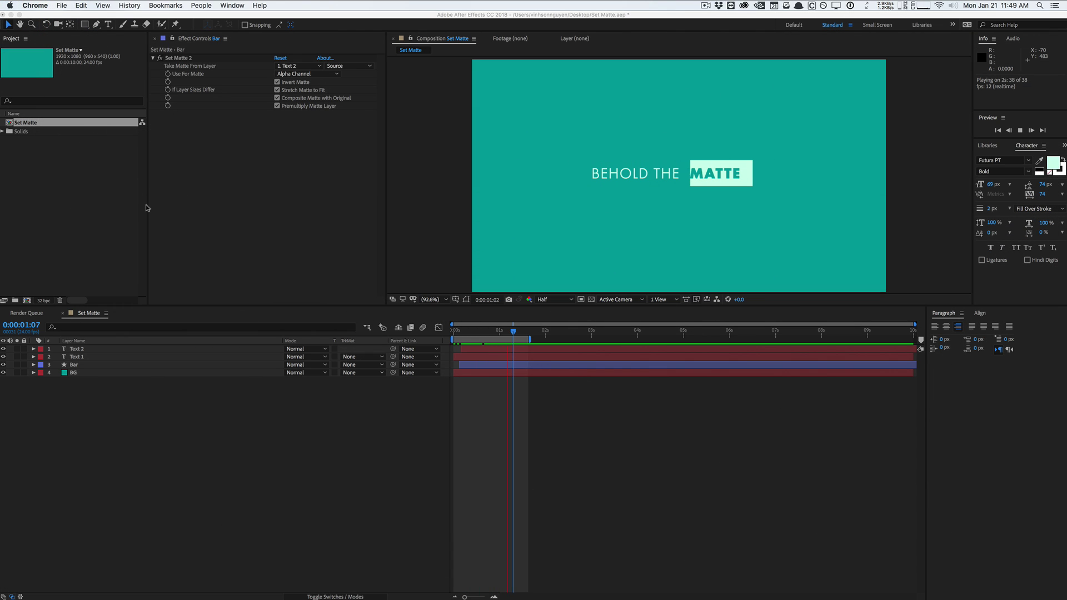
Step: Delete the Bar layer's Position keyframes and set its X position to 1436.6
left_click(172, 386)
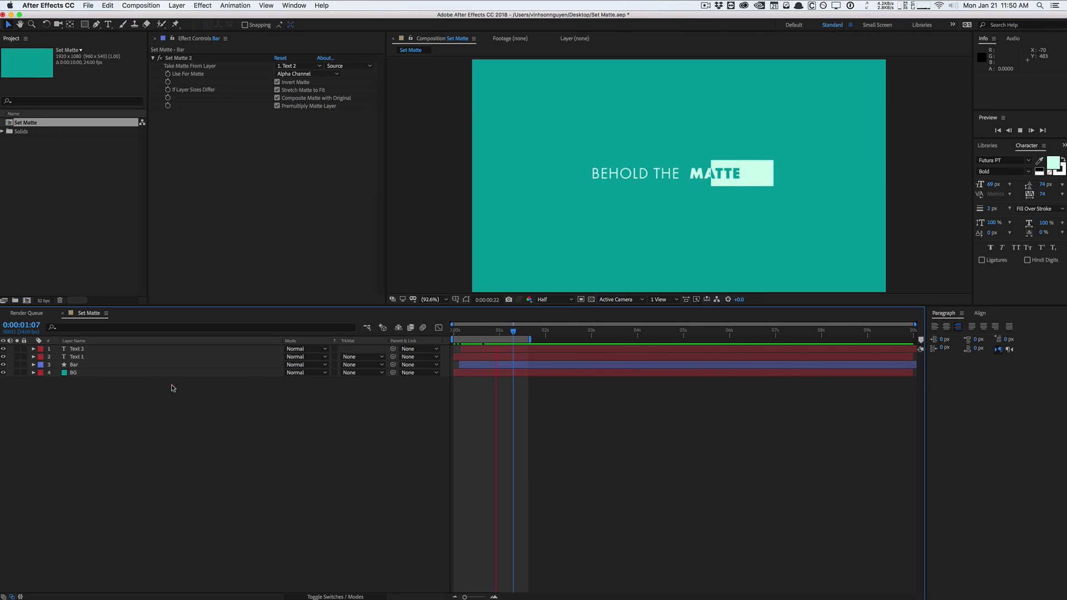
left_click(138, 364)
key("p")
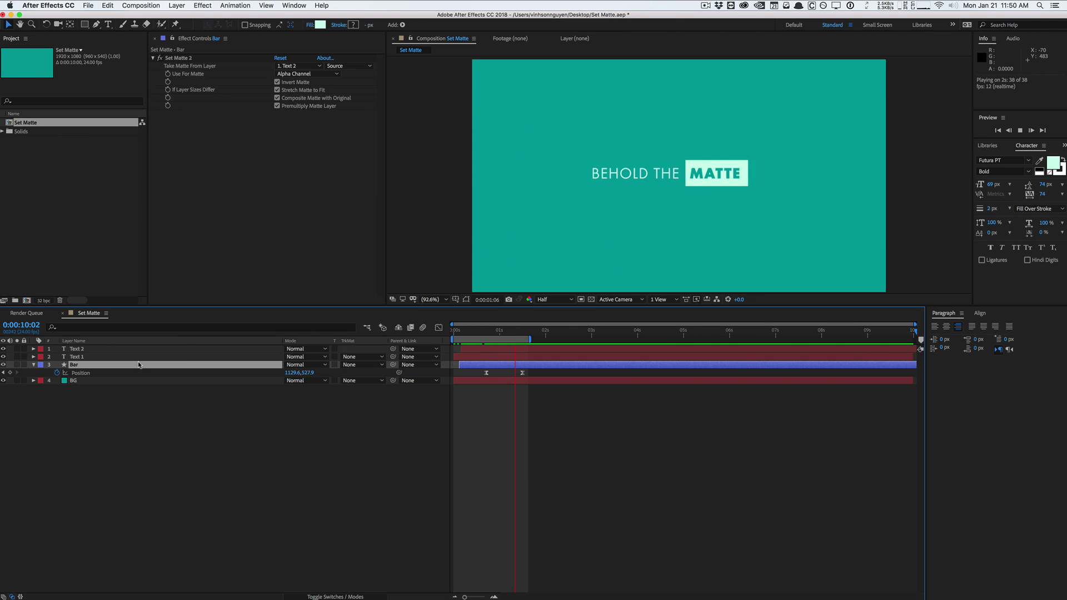
left_click_drag(492, 335, 523, 330)
left_click(274, 371)
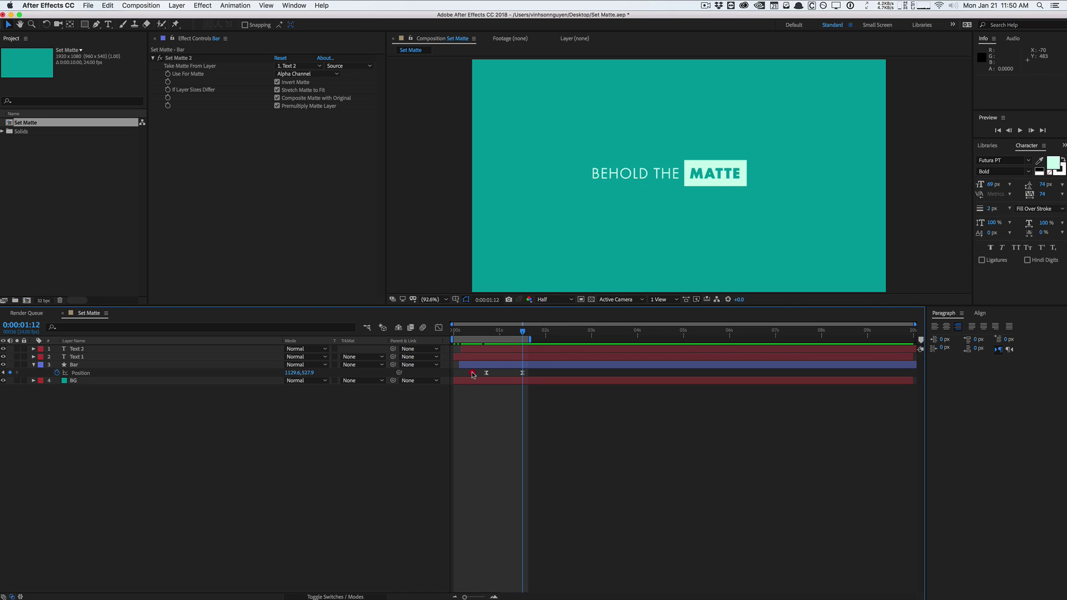
key("Delete")
left_click_drag(292, 372, 465, 372)
left_click(251, 417)
Step: Delete the Set Matte effects from Text 2 and Bar, returning to 0:00:00:23
left_click(183, 349)
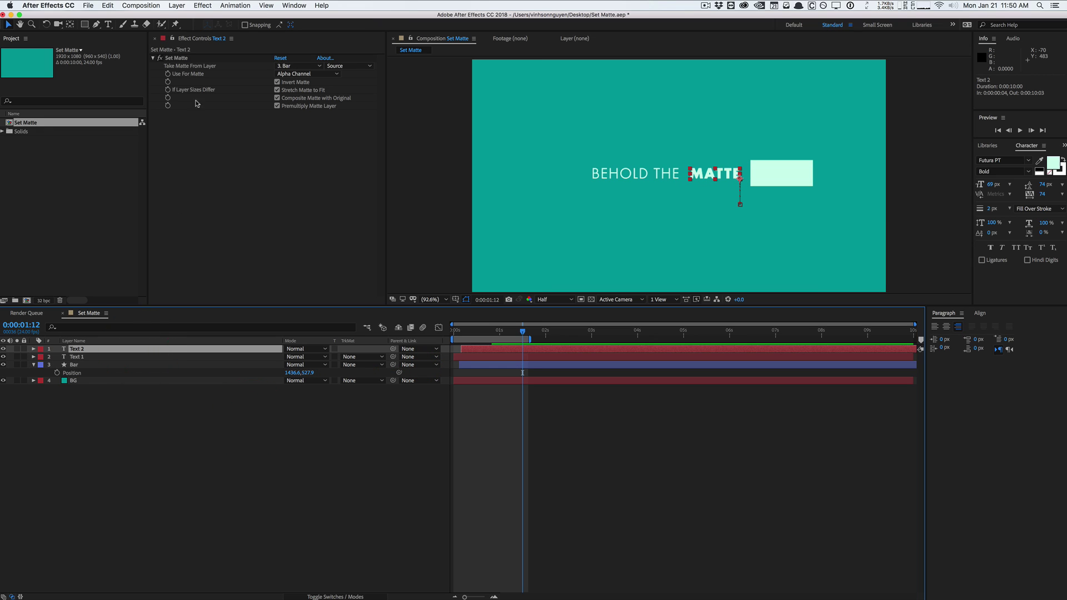
left_click(185, 60)
key("Delete")
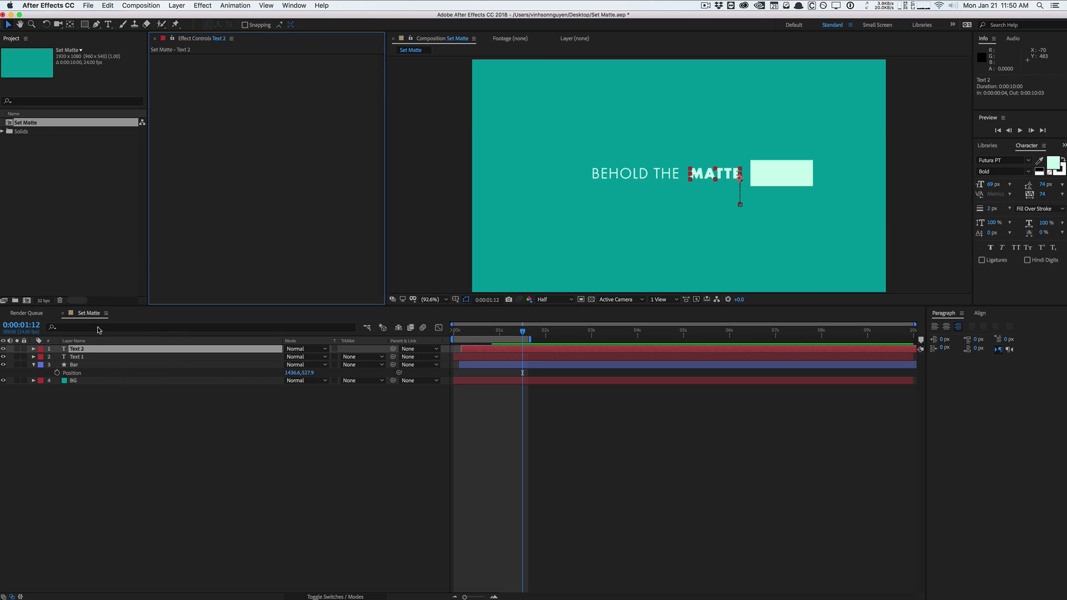
left_click(91, 365)
left_click(183, 54)
key("Delete")
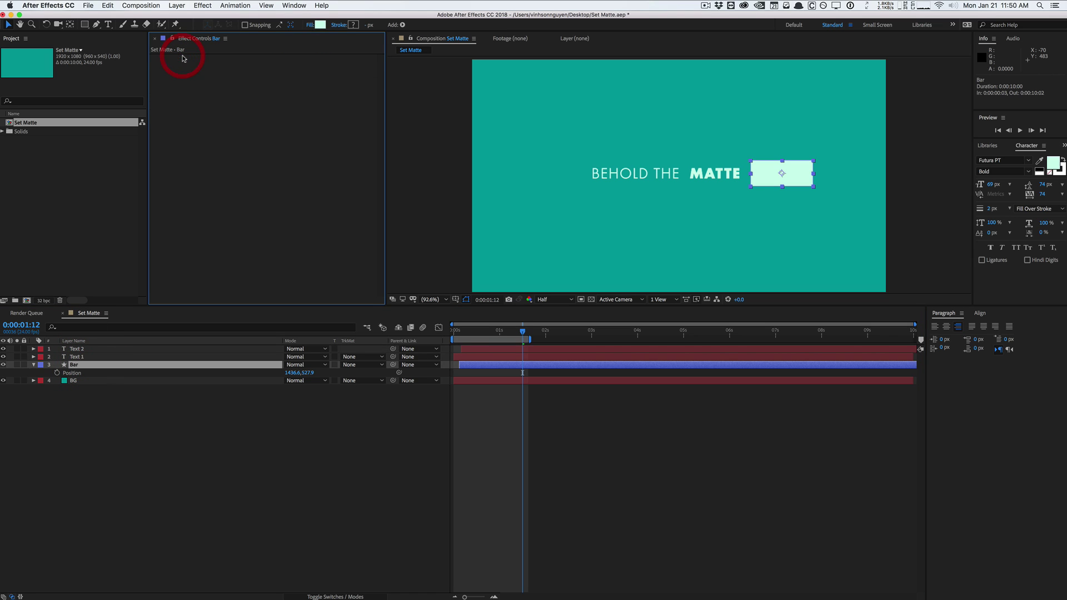
mouse_move(505, 327)
left_mouse_down()
mouse_move(519, 329)
mouse_move(444, 327)
mouse_move(517, 319)
mouse_move(507, 320)
left_mouse_up()
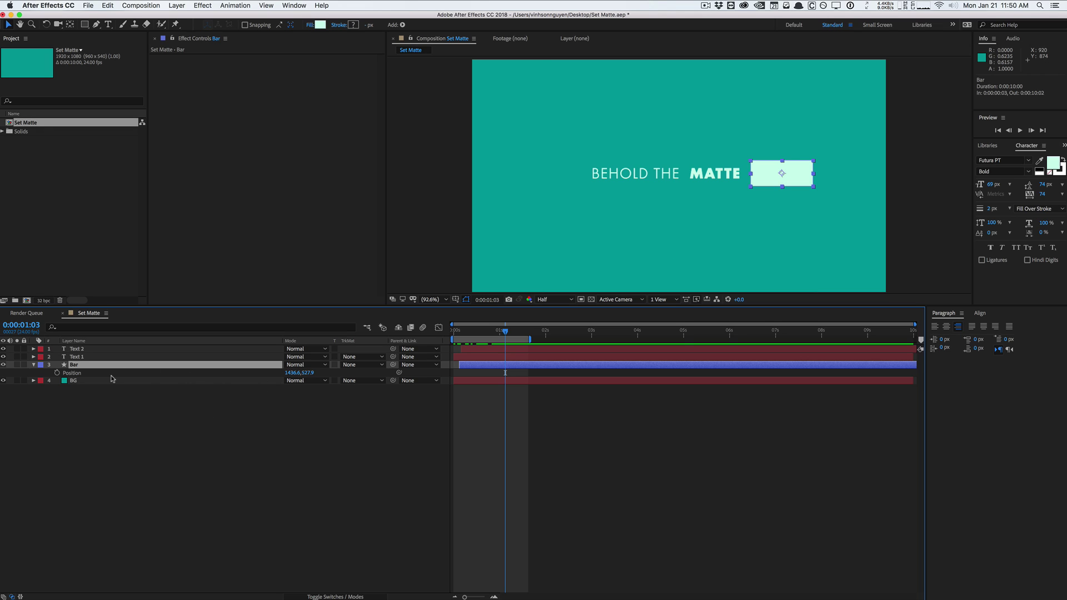
Step: Twirl up the Bar layer in the timeline to hide its Position property
left_click(33, 365)
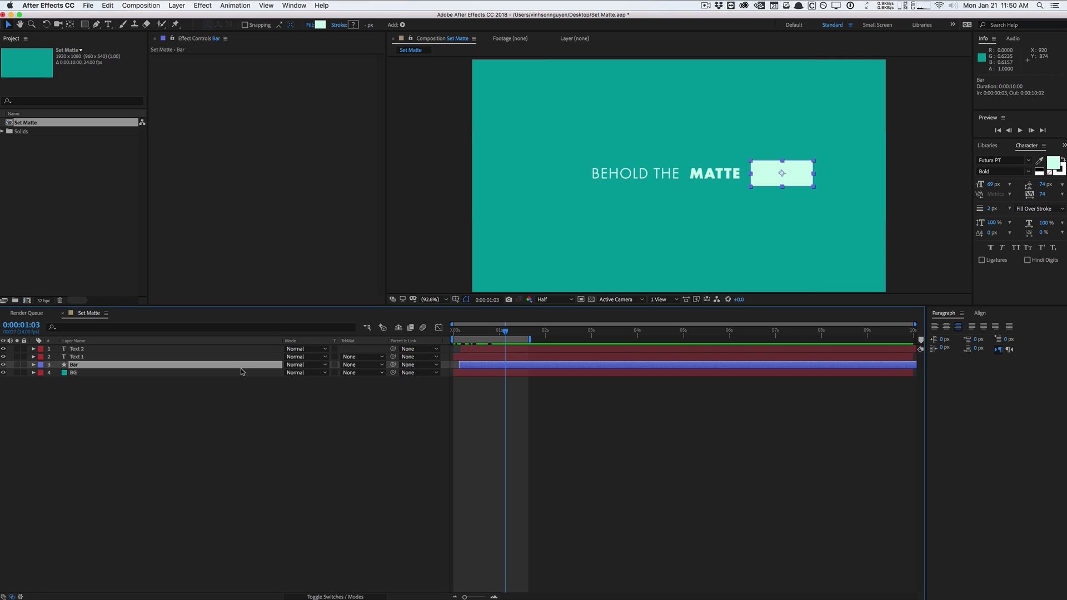
Step: Apply Effect > Channel > Set Matte to the Bar layer
left_click(203, 5)
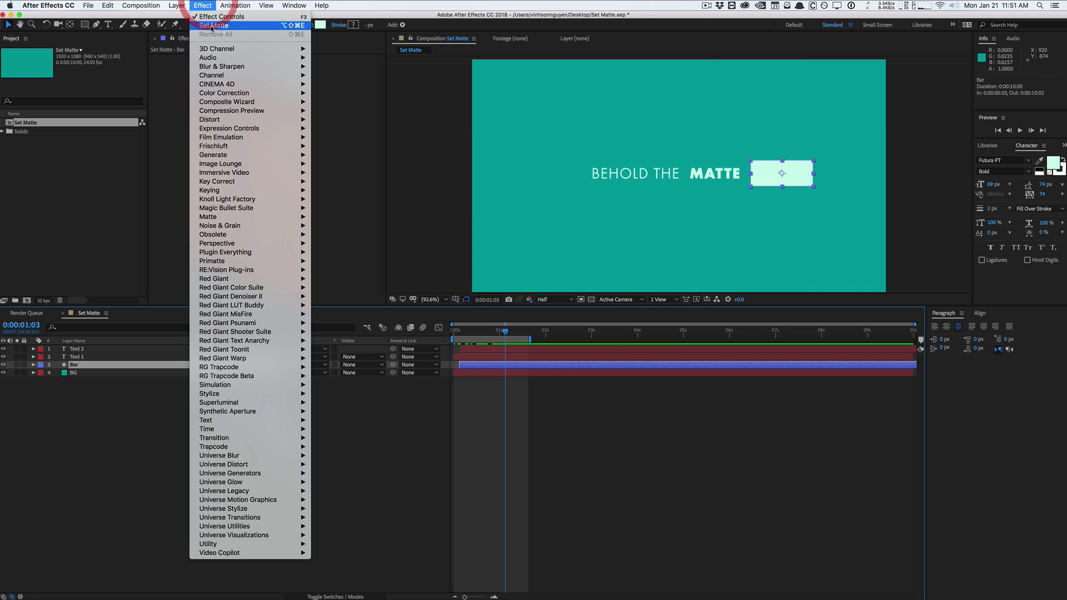
mouse_move(290, 75)
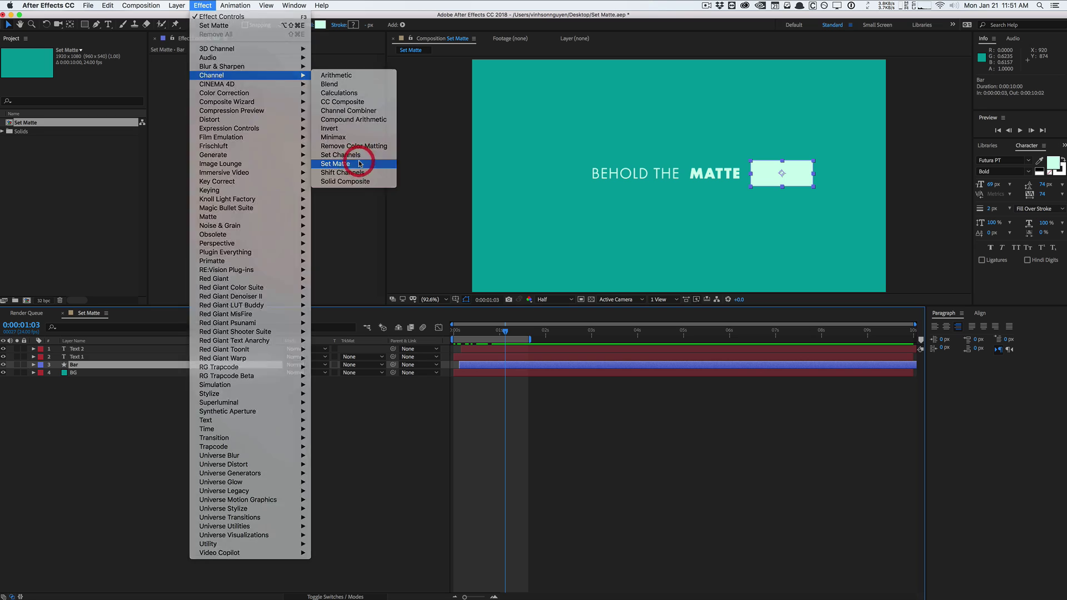
left_click(357, 163)
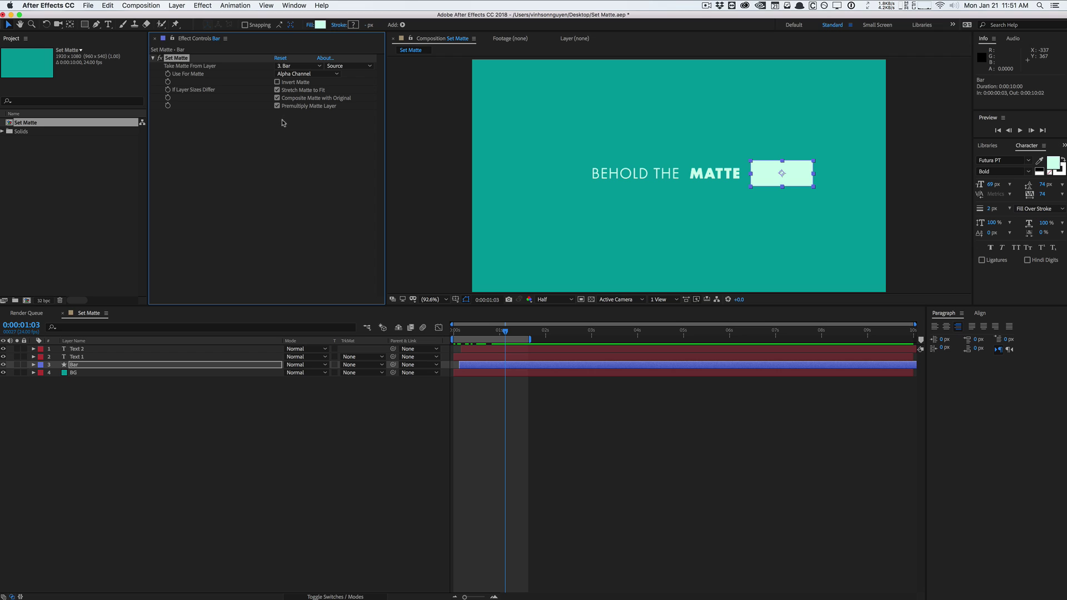
Step: Set the Bar's Set Matte to take an inverted matte from 1. Text 2
left_click(285, 66)
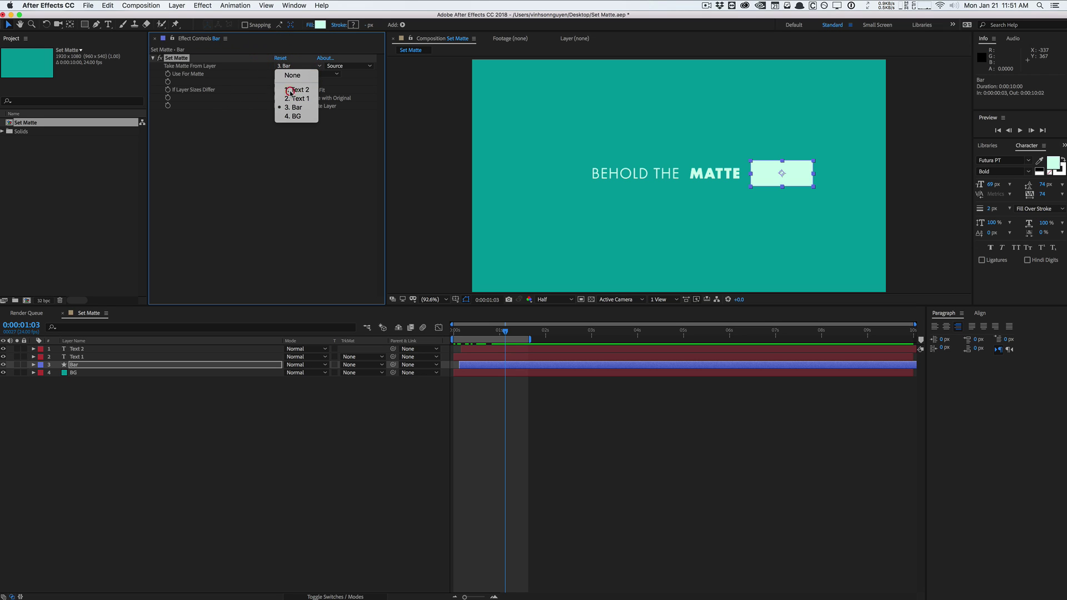
left_click(295, 90)
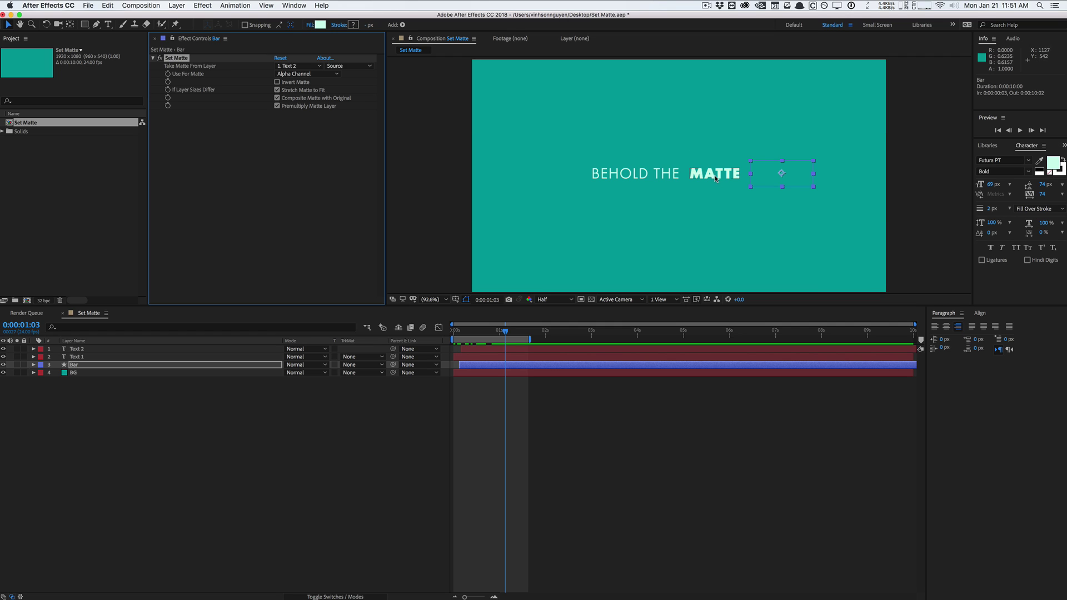
left_click(278, 82)
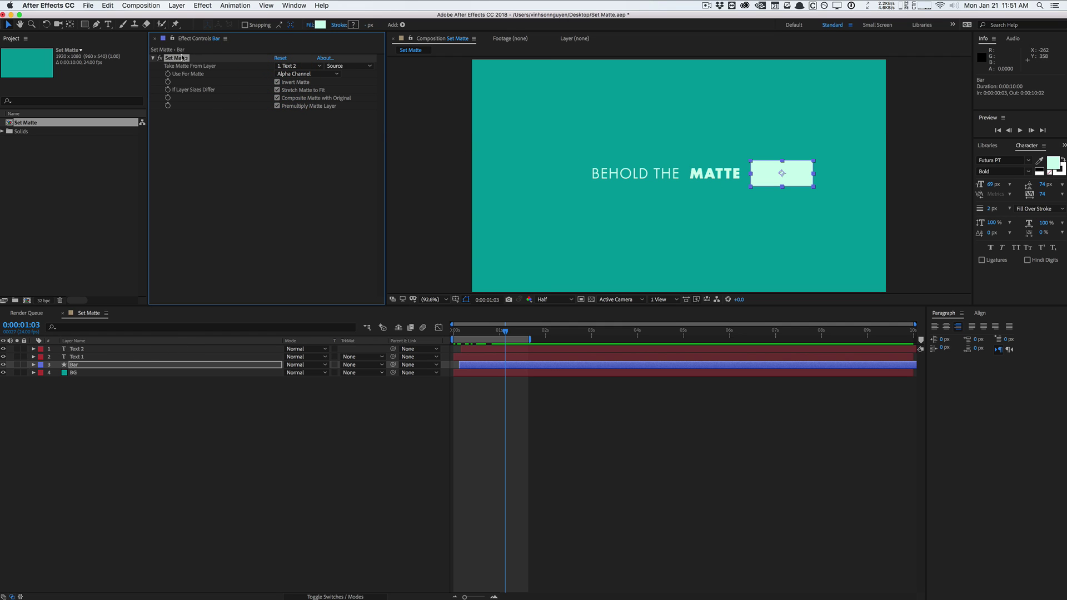
Step: Set Text 2's Set Matte Take Matte From Layer to 3. Bar
left_click(95, 349)
left_click(209, 112)
key("super+v")
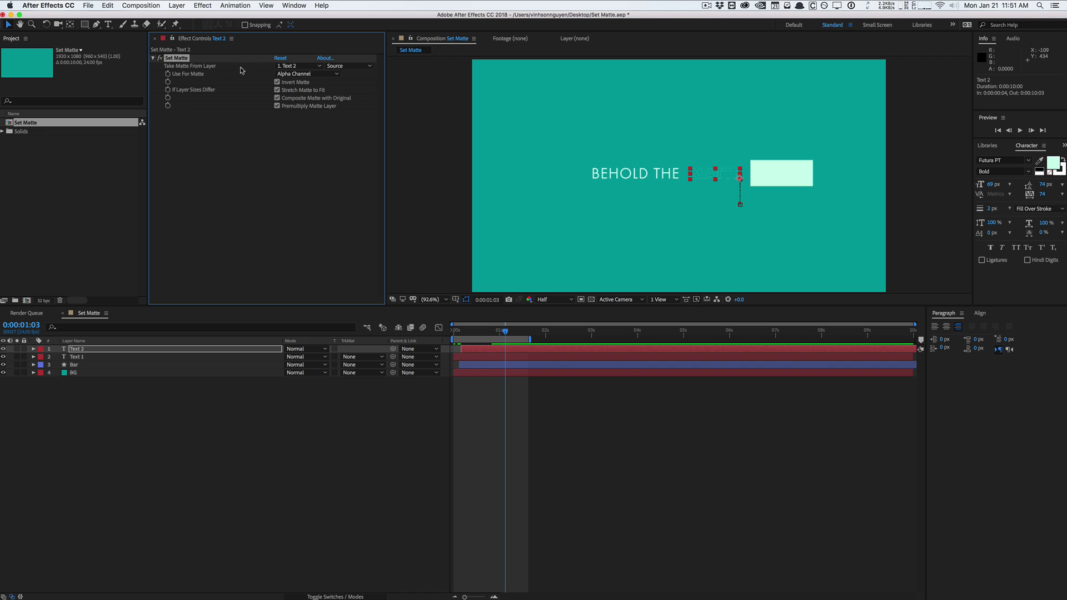
left_click(298, 66)
left_click(293, 108)
left_click(294, 183)
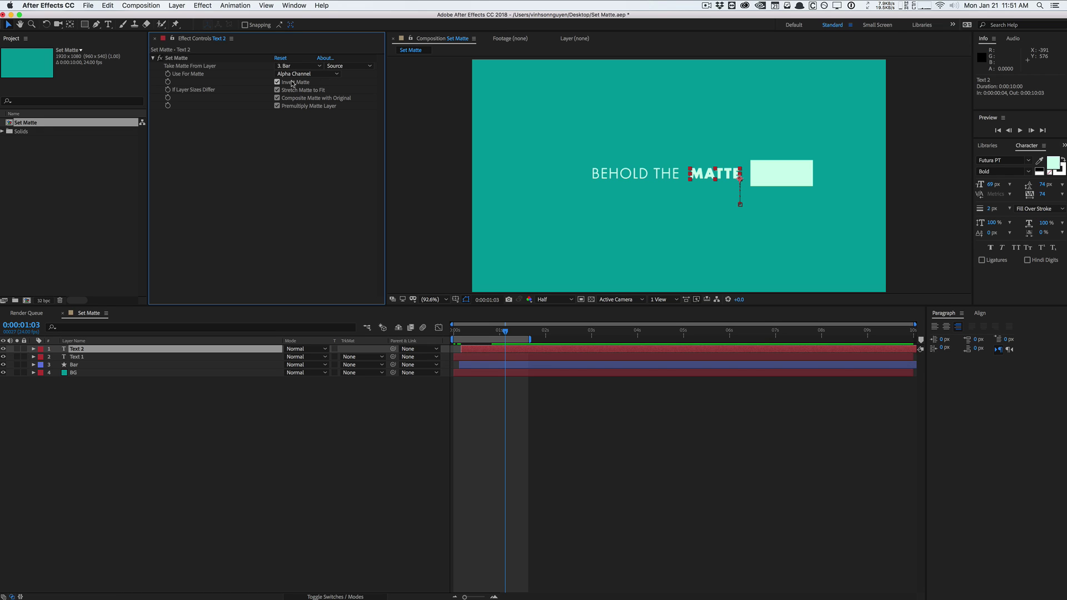
Step: Drag the light bar left in the Composition viewer until it covers MATTE
left_click(774, 177)
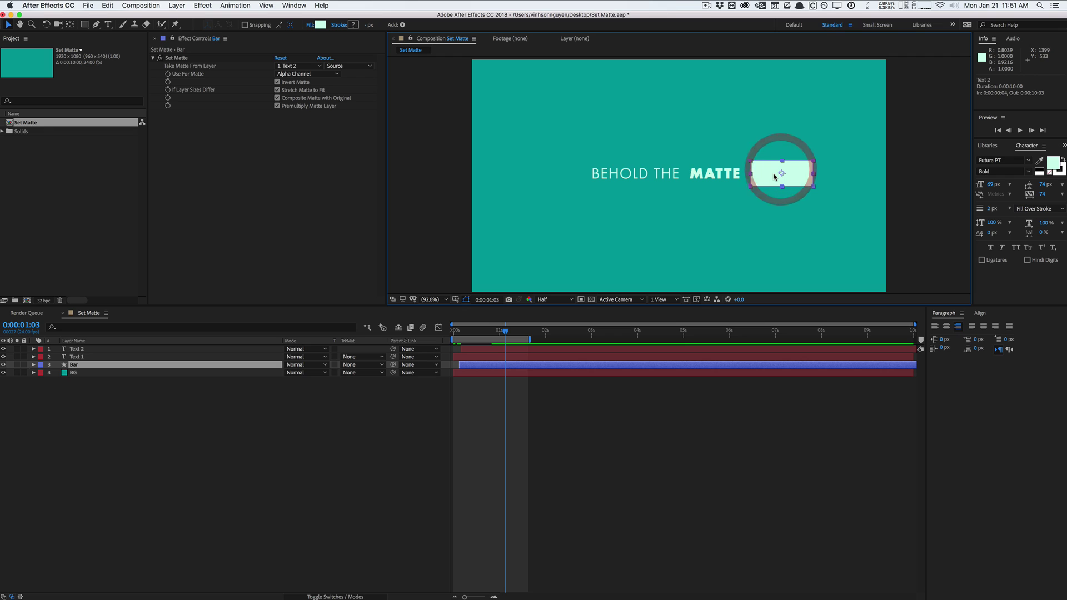
left_click_drag(763, 175, 703, 182)
left_click(377, 418)
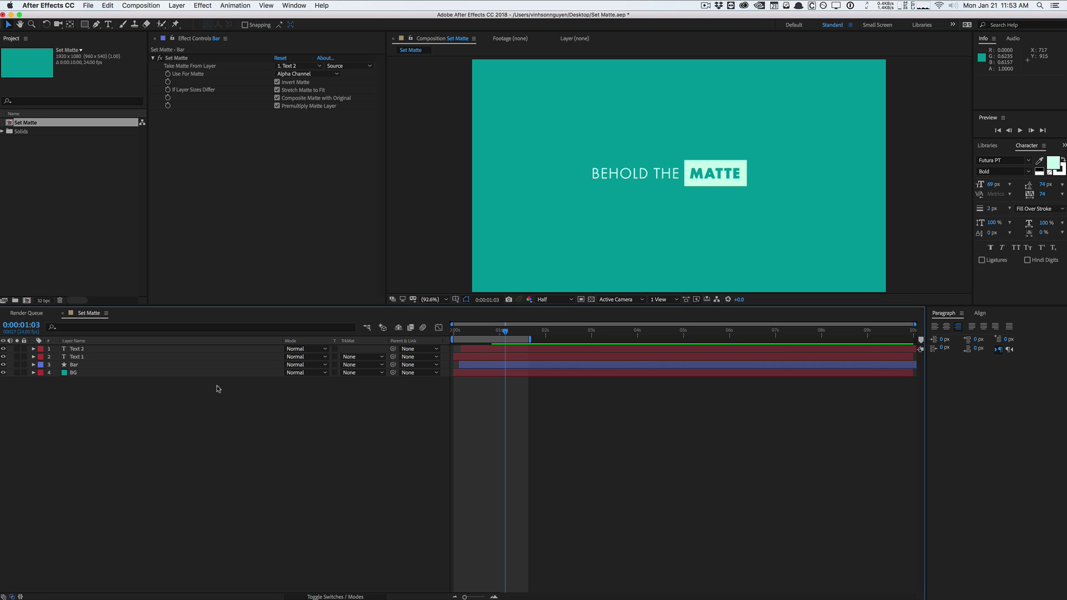
Step: Move the bar right off MATTE and drag the Bar layer to the top of the stack
left_click(159, 358)
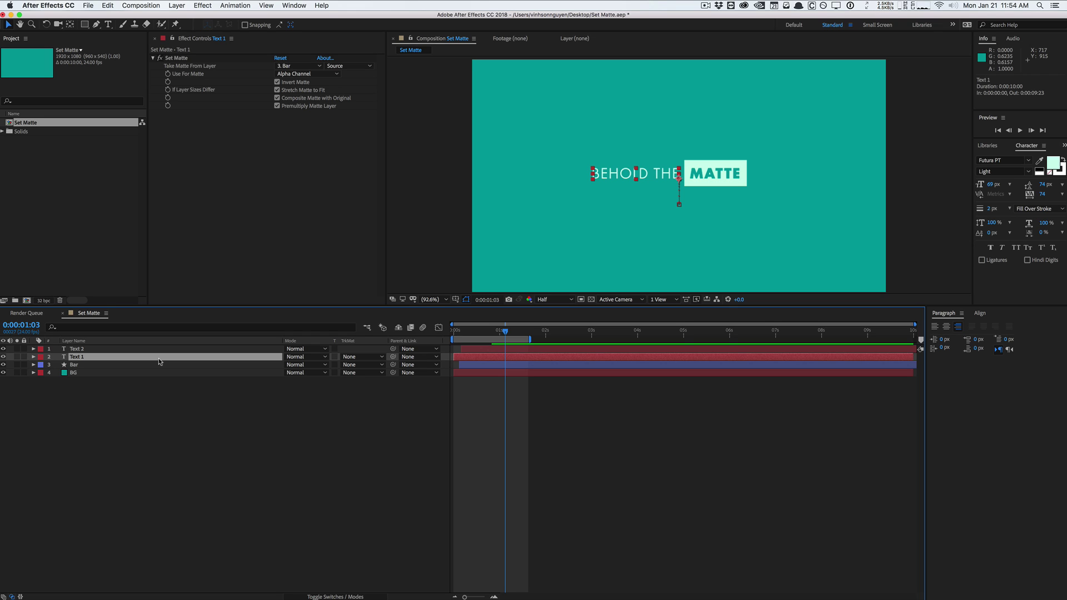
left_click(739, 165)
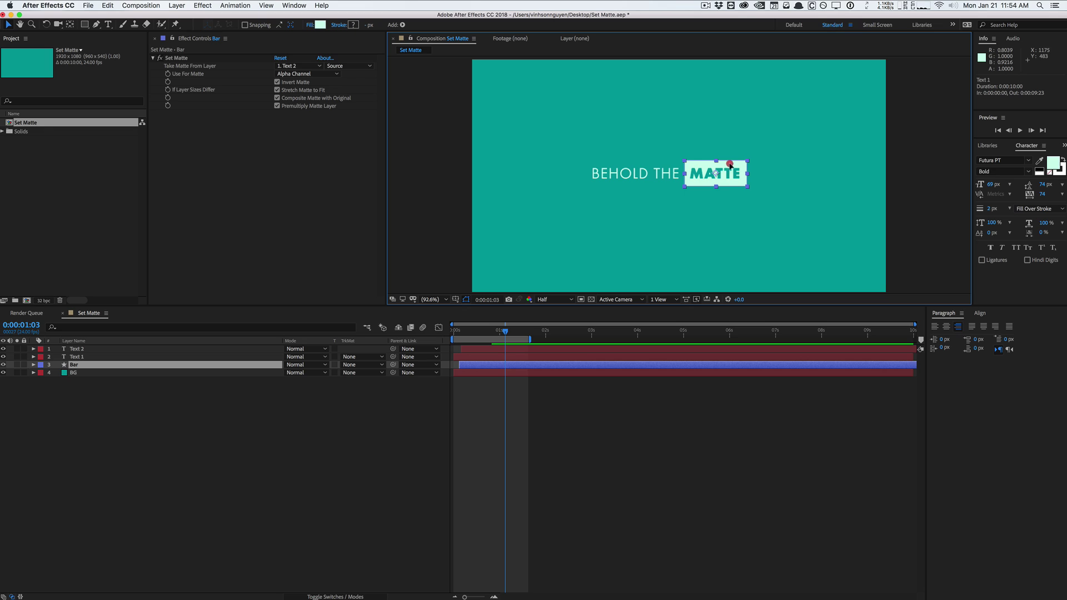
left_click_drag(729, 165, 786, 166)
left_click(75, 349)
left_click(177, 58)
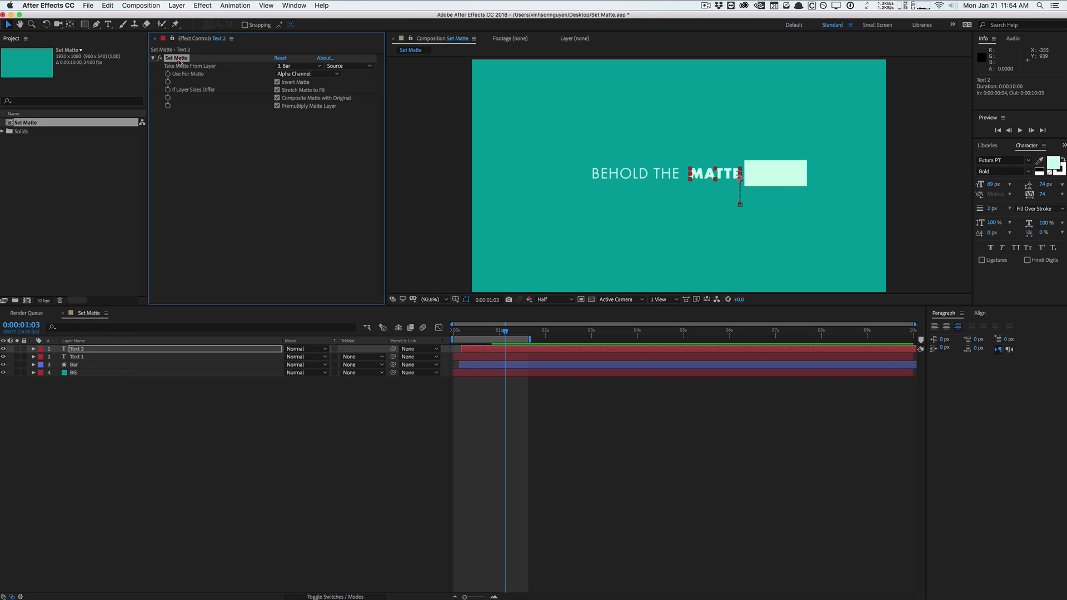
left_click_drag(160, 60, 91, 347)
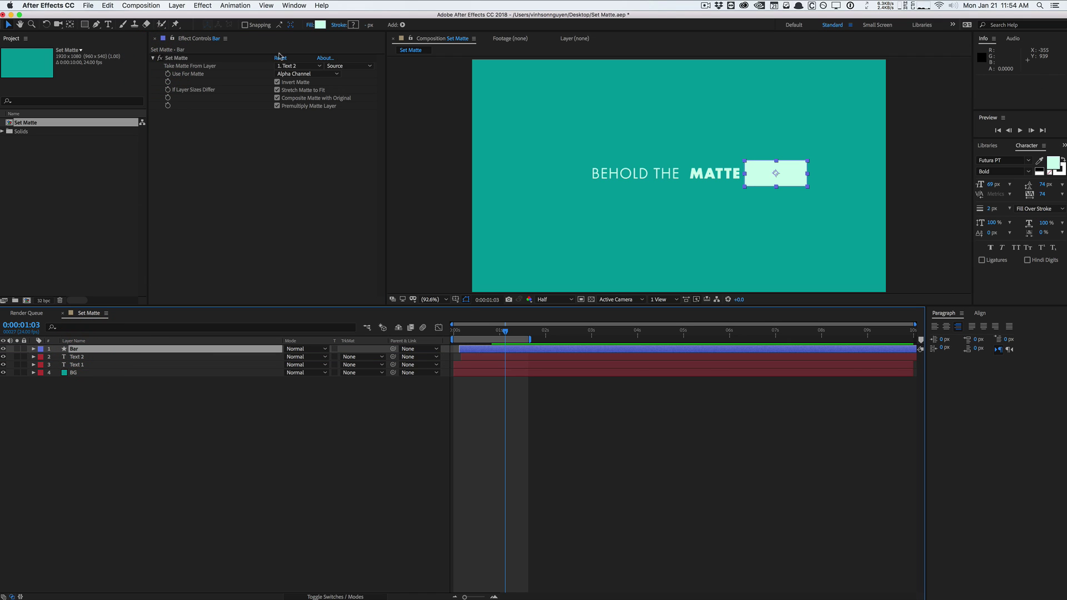
Step: Change the Bar's fill colour to pure red (FF0000)
left_click(321, 25)
left_click_drag(438, 311, 448, 290)
key("Return")
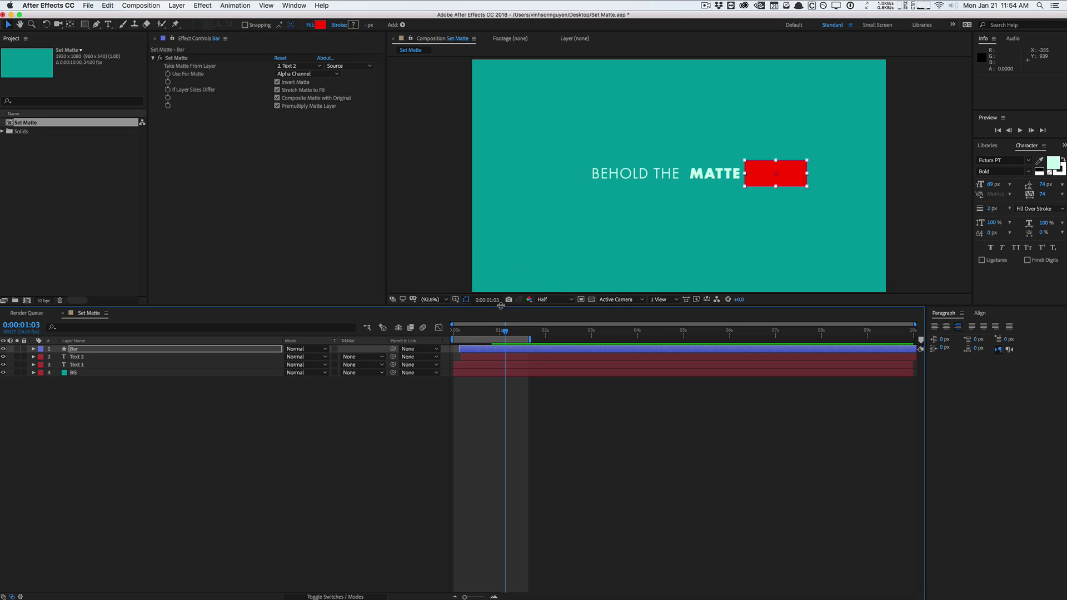
mouse_move(504, 333)
left_mouse_down()
mouse_move(478, 331)
mouse_move(502, 328)
left_mouse_up()
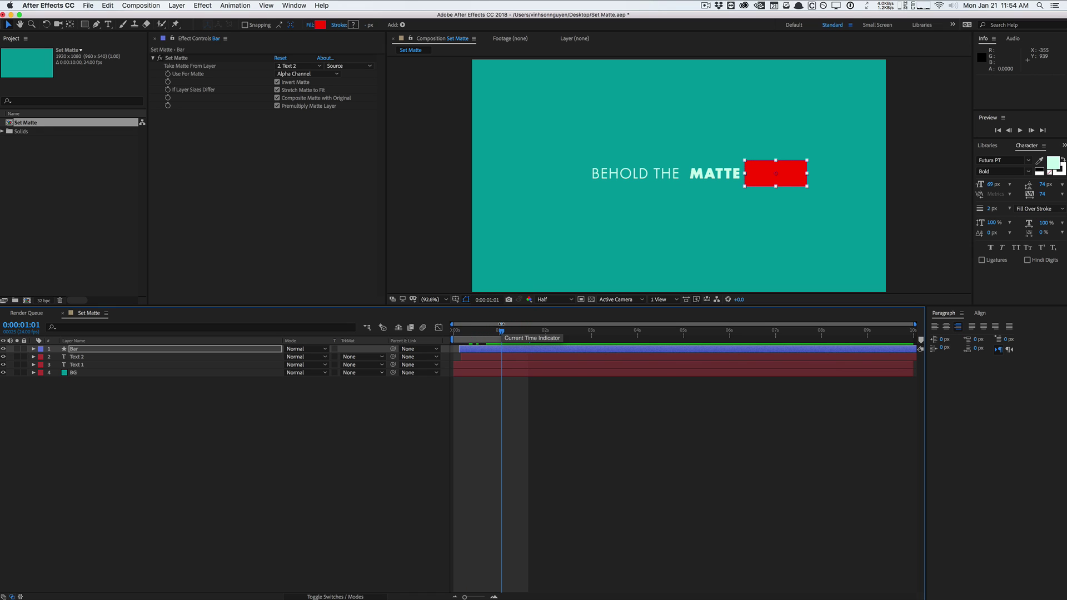
Step: Re-enable Invert Matte on the red bar, test it over MATTE, then park it right of MATTE
left_click(277, 82)
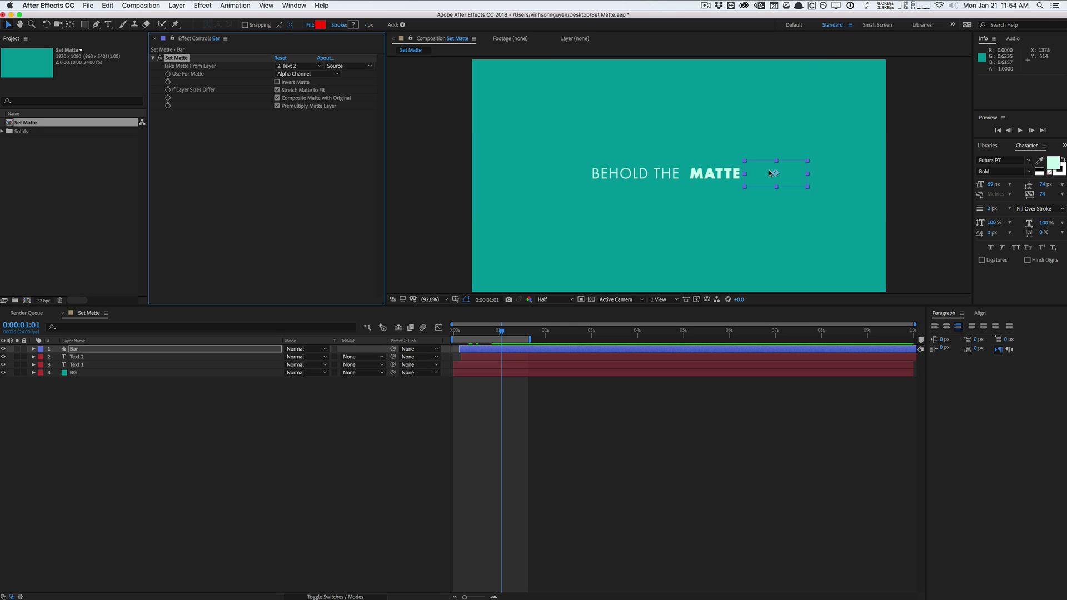
left_click_drag(775, 174, 717, 175)
left_click(717, 174)
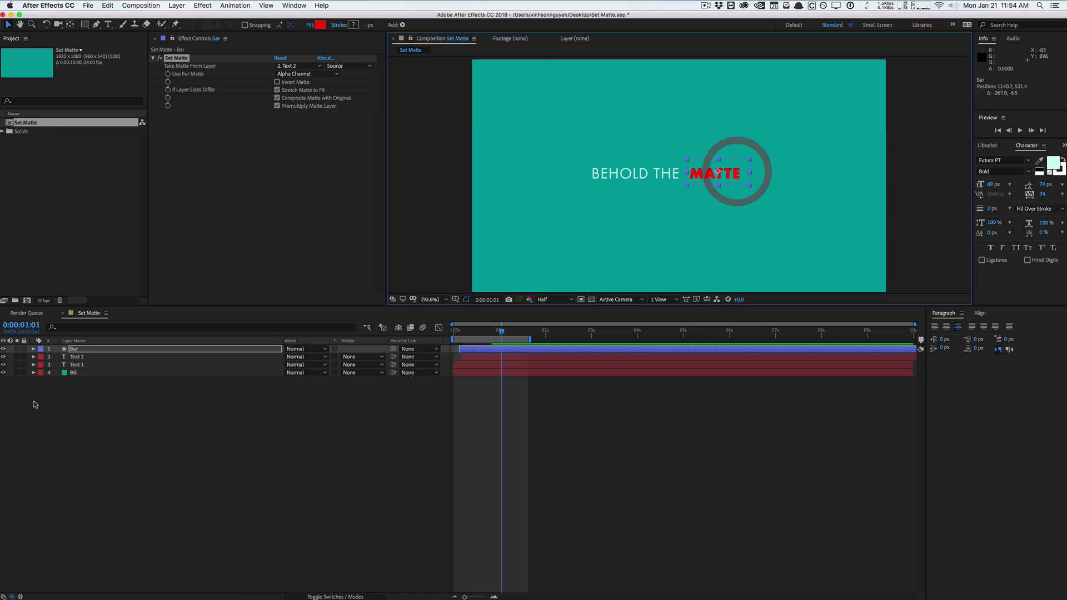
mouse_move(713, 174)
left_mouse_down()
mouse_move(777, 173)
mouse_move(711, 173)
left_mouse_up()
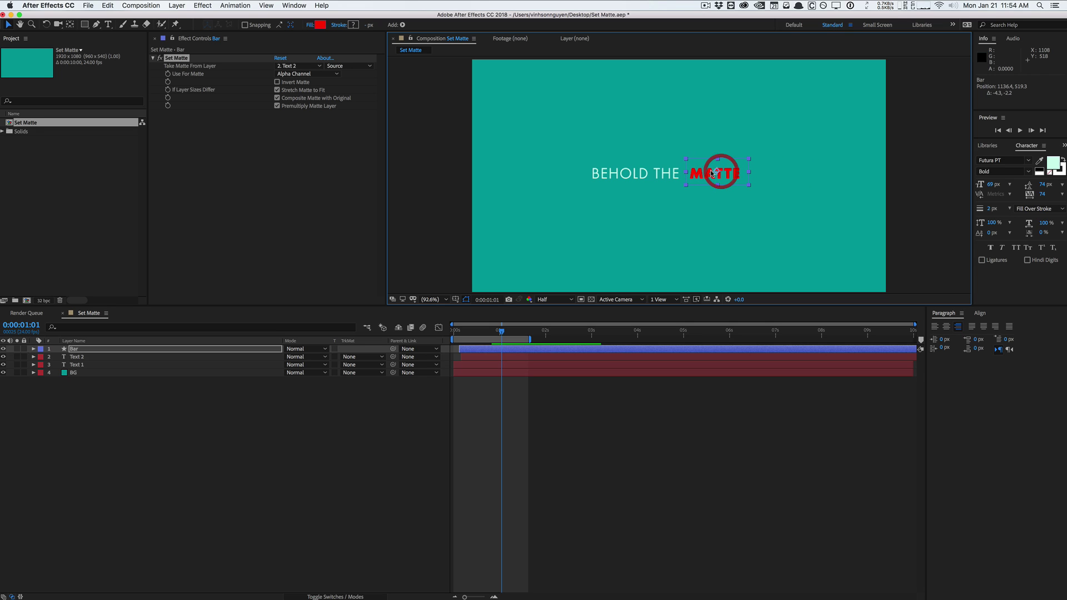
left_click(282, 82)
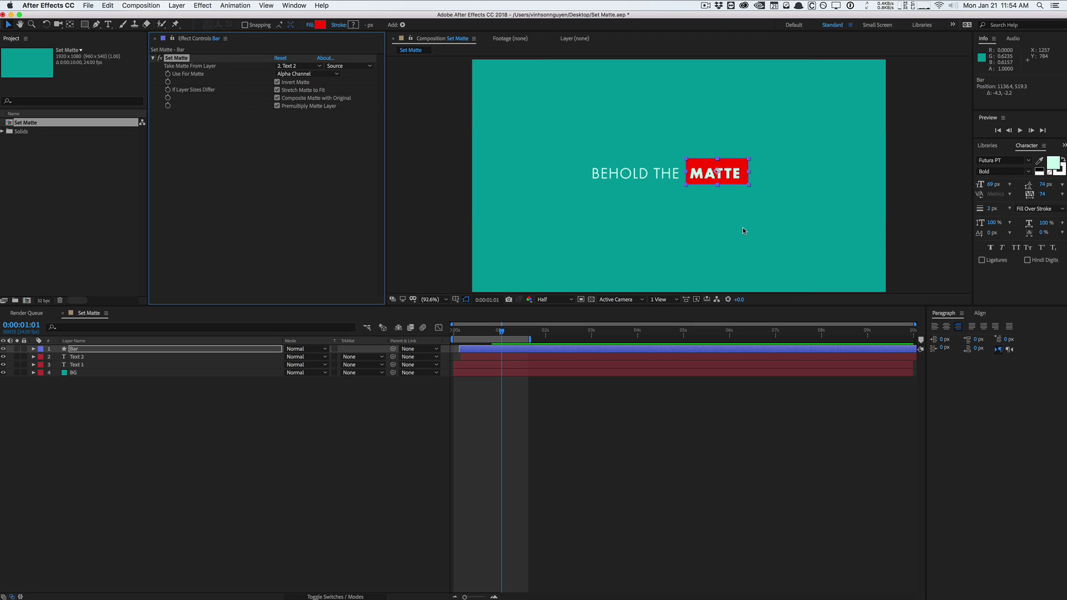
left_click(710, 169)
left_click_drag(710, 169, 779, 166)
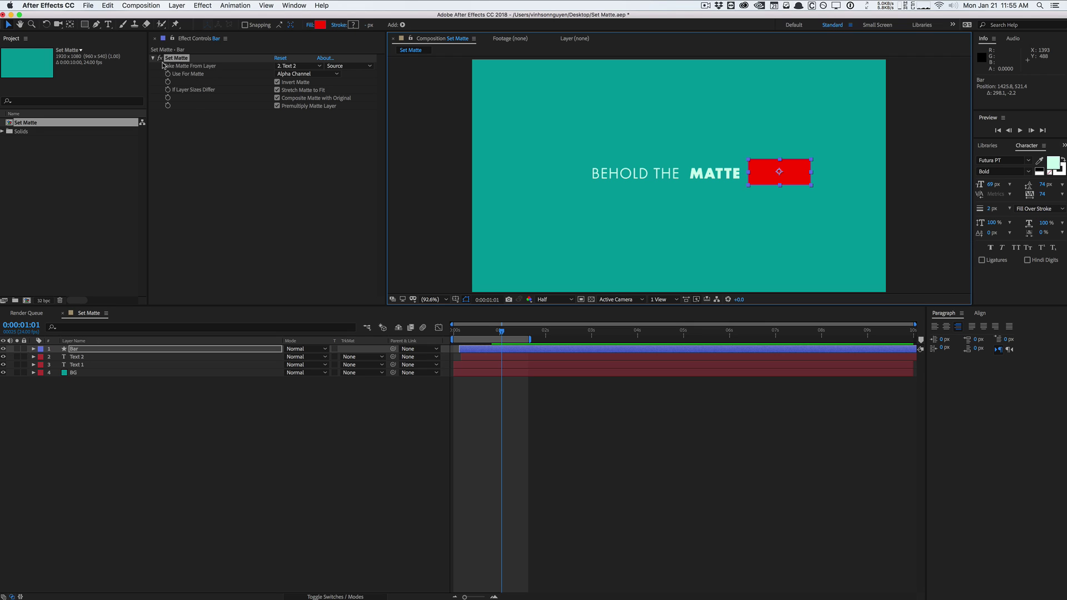
Step: Turn off Text 2's Invert Matte, move Bar below Text 2, and slide the bar onto MATTE's end
left_click(80, 357)
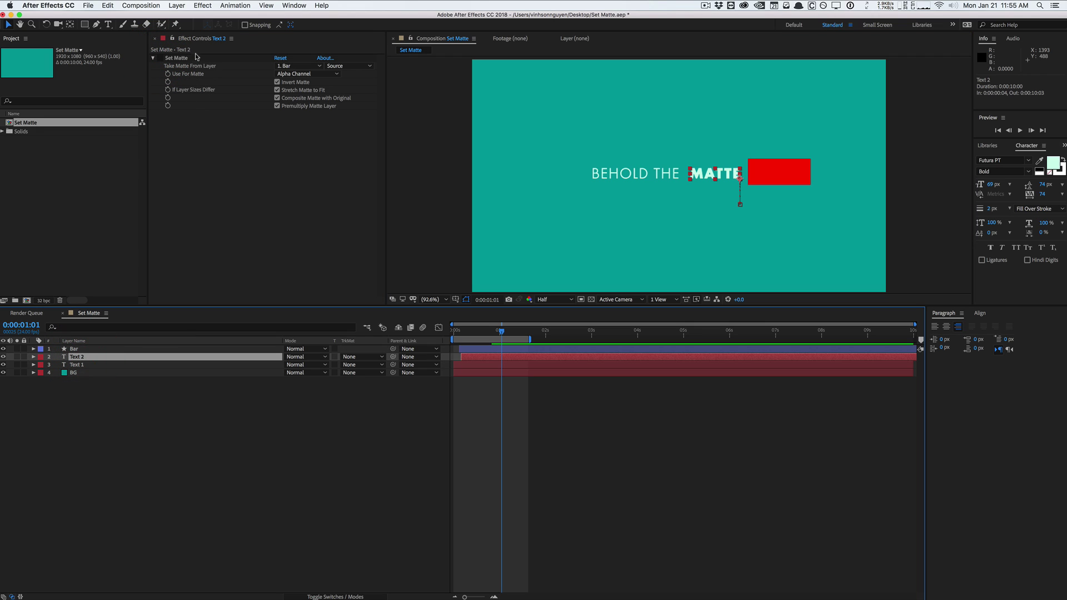
left_click(277, 82)
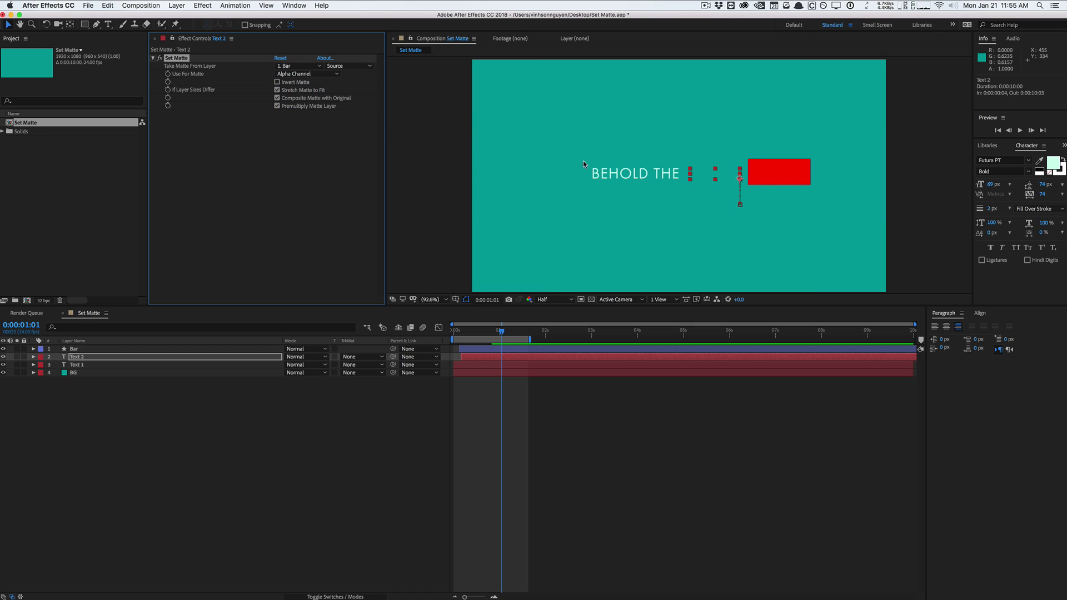
left_click(777, 176)
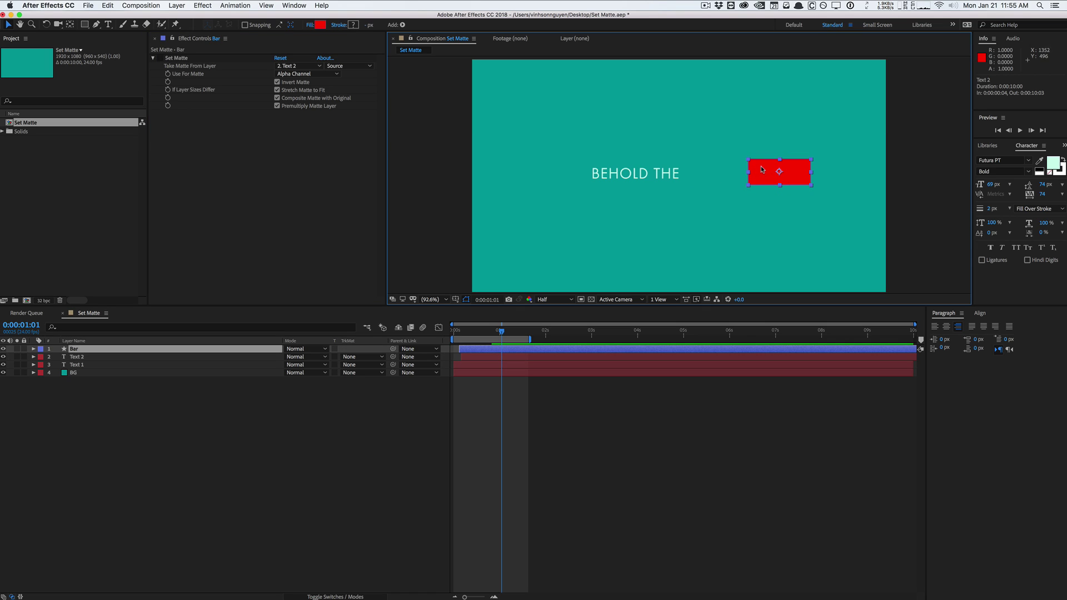
left_click(95, 358)
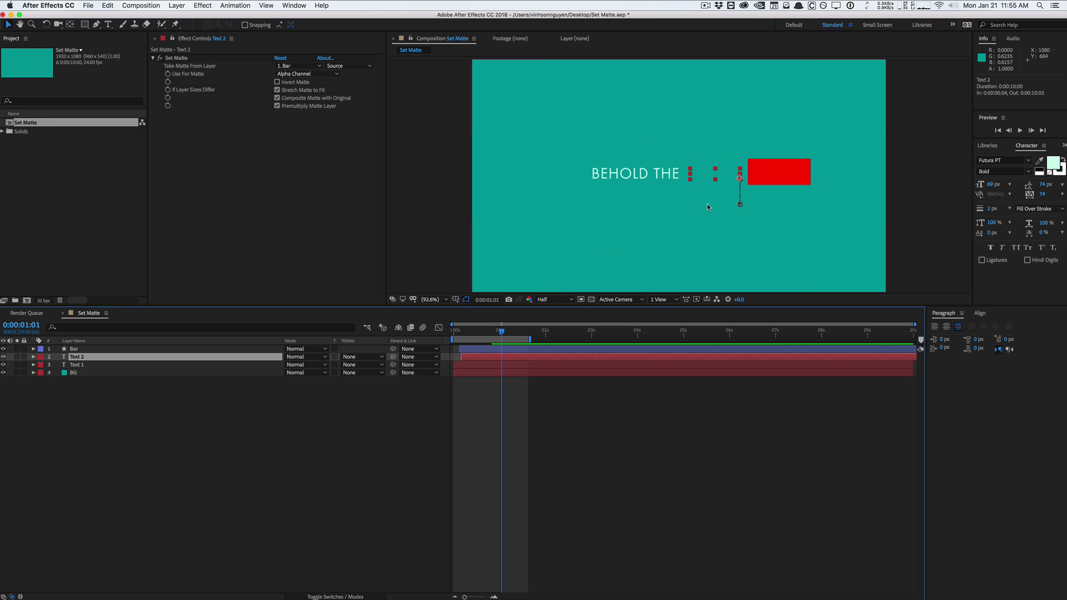
left_click(785, 177)
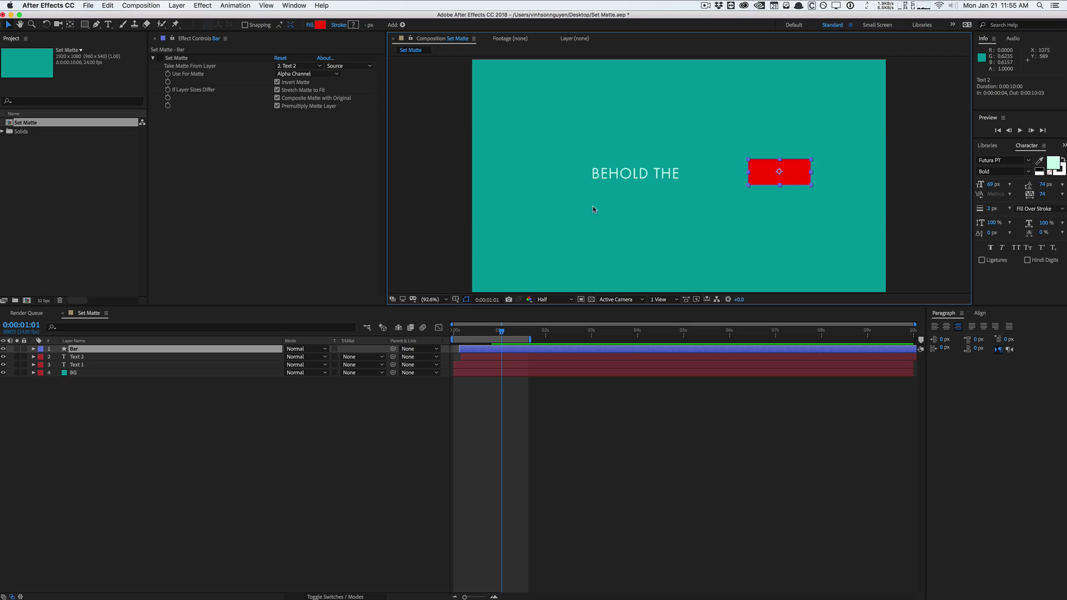
left_click_drag(114, 353, 117, 367)
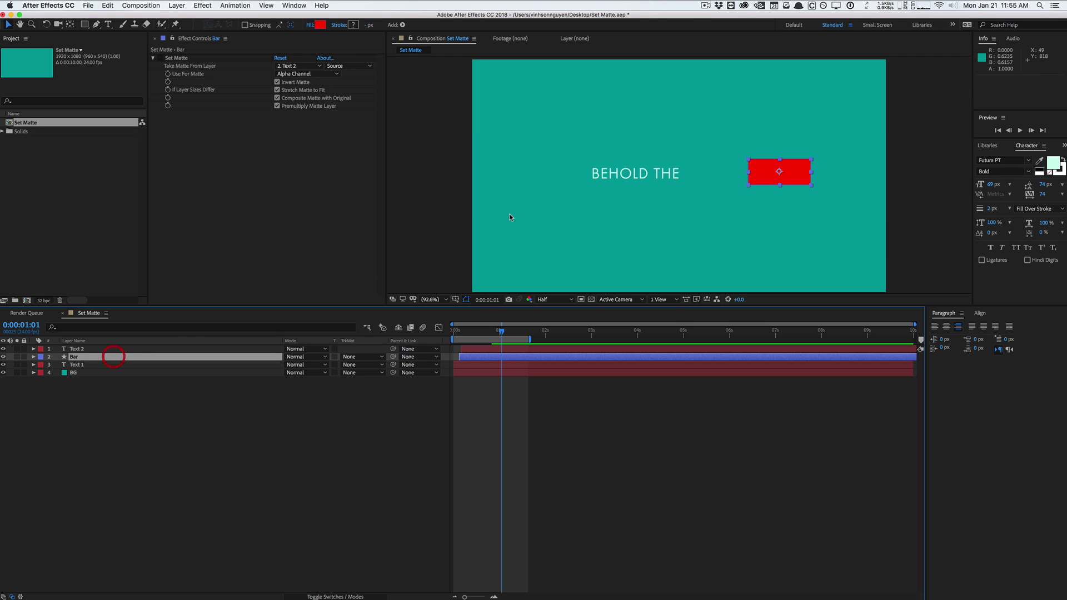
mouse_move(790, 171)
left_mouse_down()
mouse_move(724, 170)
mouse_move(806, 171)
mouse_move(708, 171)
mouse_move(802, 168)
left_mouse_up()
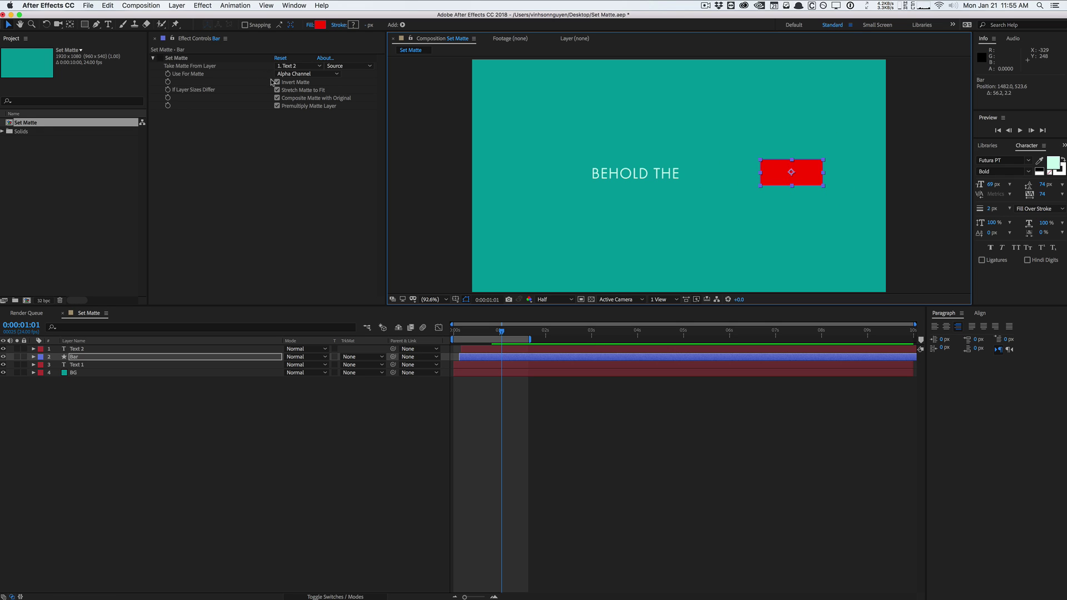
Step: Enable the Bar's Set Matte fx switch and test the red bar over MATTE, then move it off
left_click(89, 351)
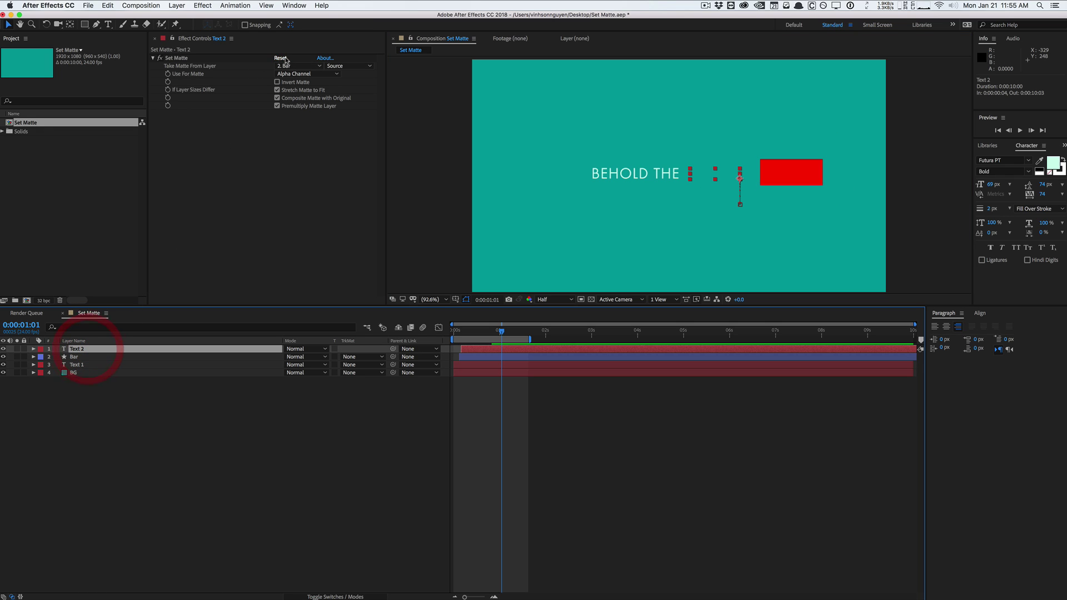
left_click(789, 171)
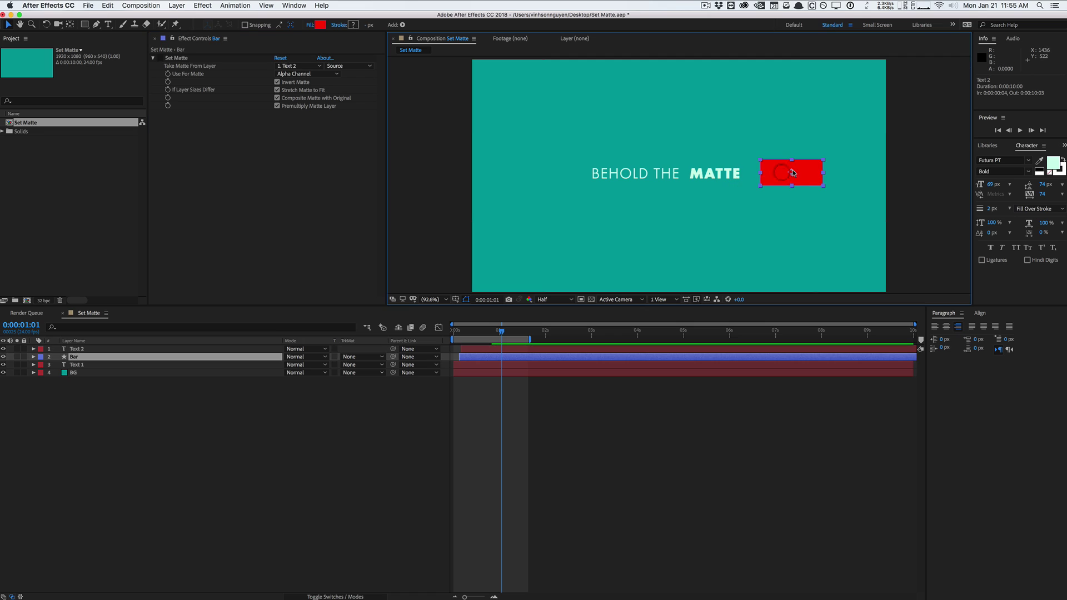
left_click_drag(788, 172, 721, 173)
left_click(159, 58)
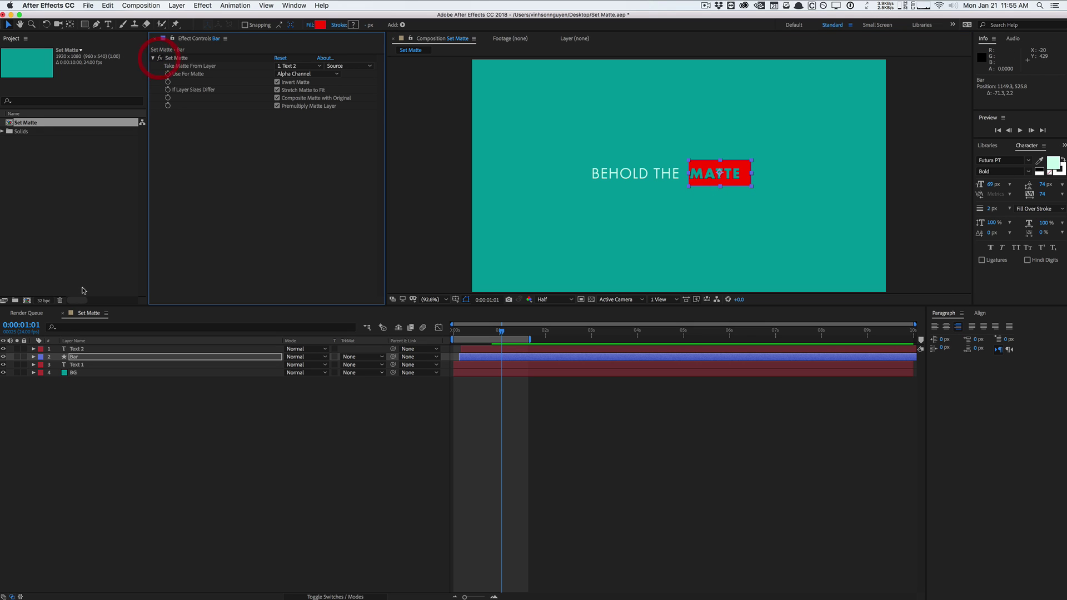
left_click(83, 350)
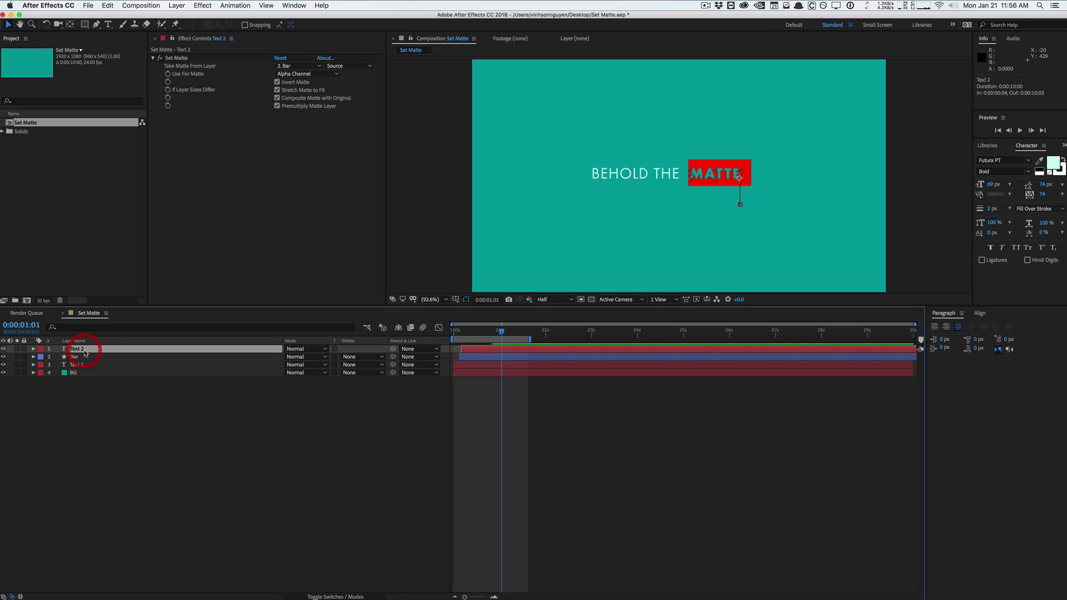
left_click(83, 356)
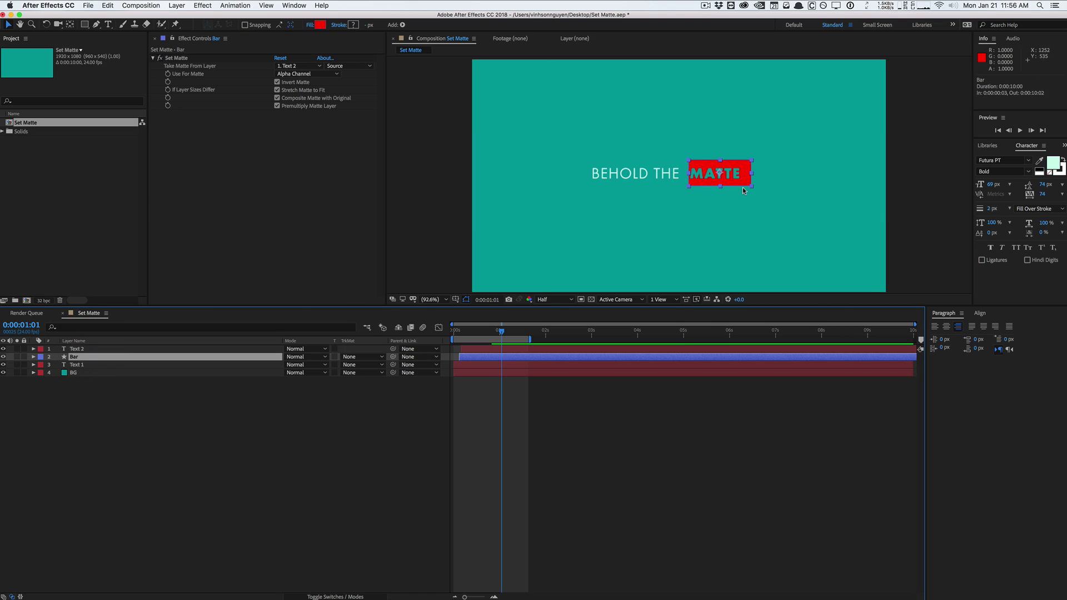
mouse_move(728, 166)
left_mouse_down()
mouse_move(785, 166)
mouse_move(725, 165)
left_mouse_up()
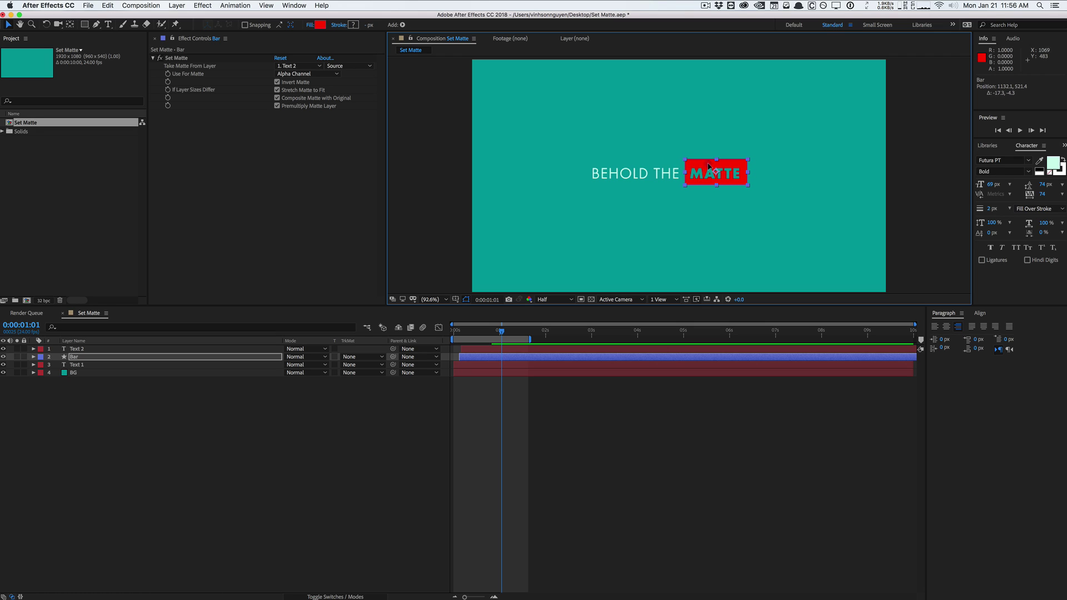
left_click_drag(709, 165, 767, 165)
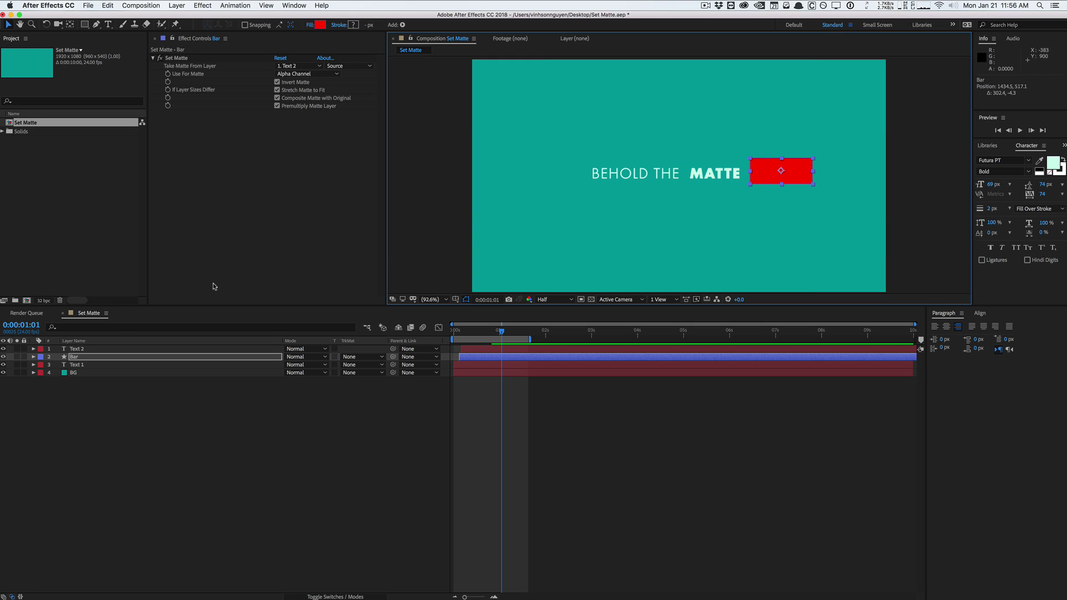
Step: Drag the red bar back left until it covers MATTE, knocking out the word
left_click(87, 350)
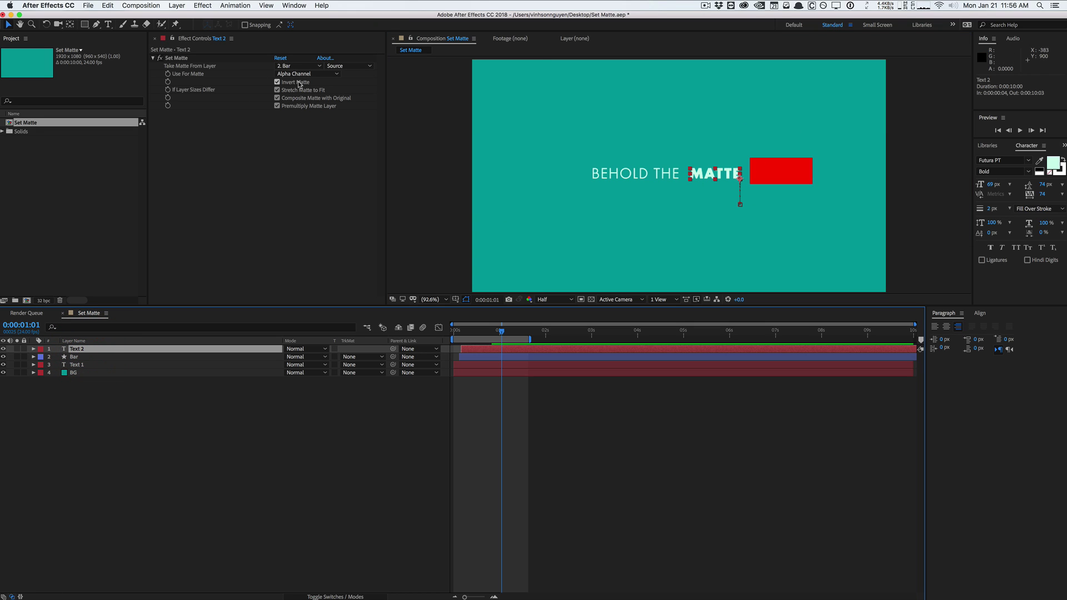
left_click(775, 168)
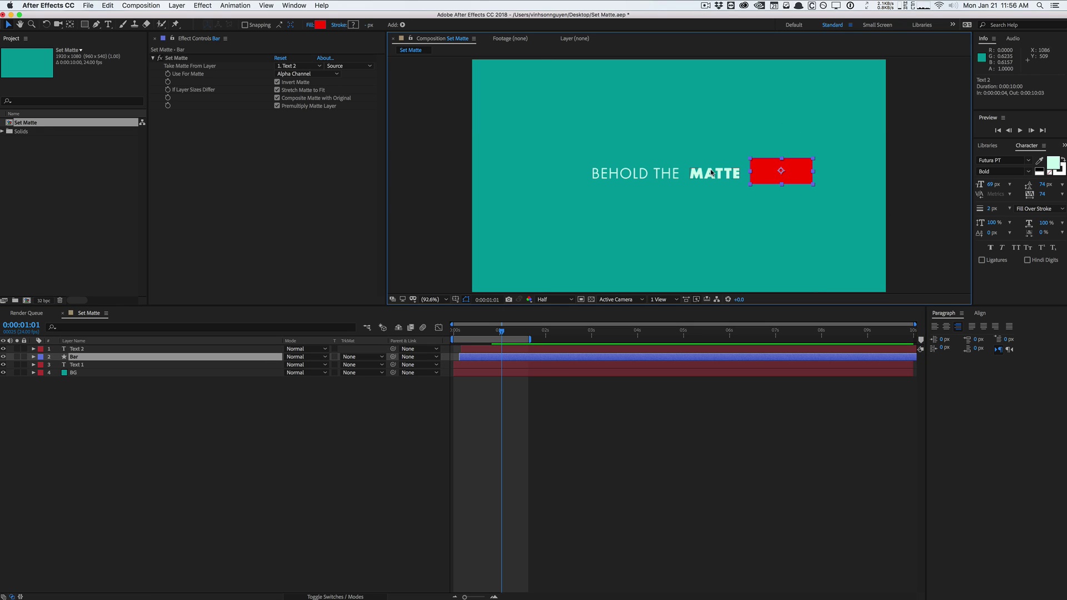
mouse_move(782, 176)
left_mouse_down()
mouse_move(732, 169)
mouse_move(799, 168)
left_mouse_up()
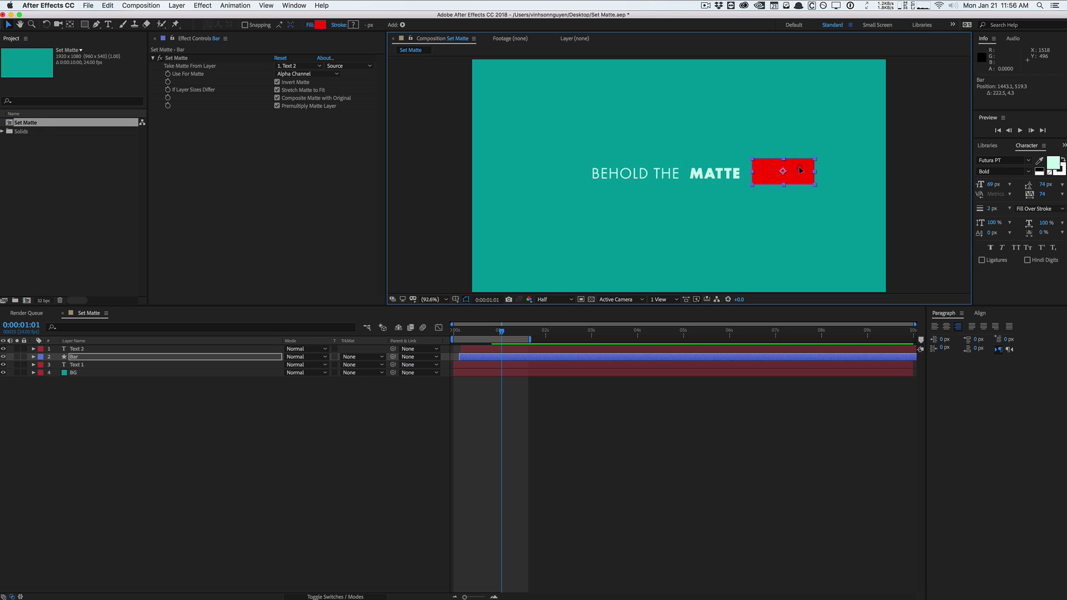
mouse_move(799, 169)
left_mouse_down()
mouse_move(733, 170)
mouse_move(804, 167)
left_mouse_up()
left_click(139, 349)
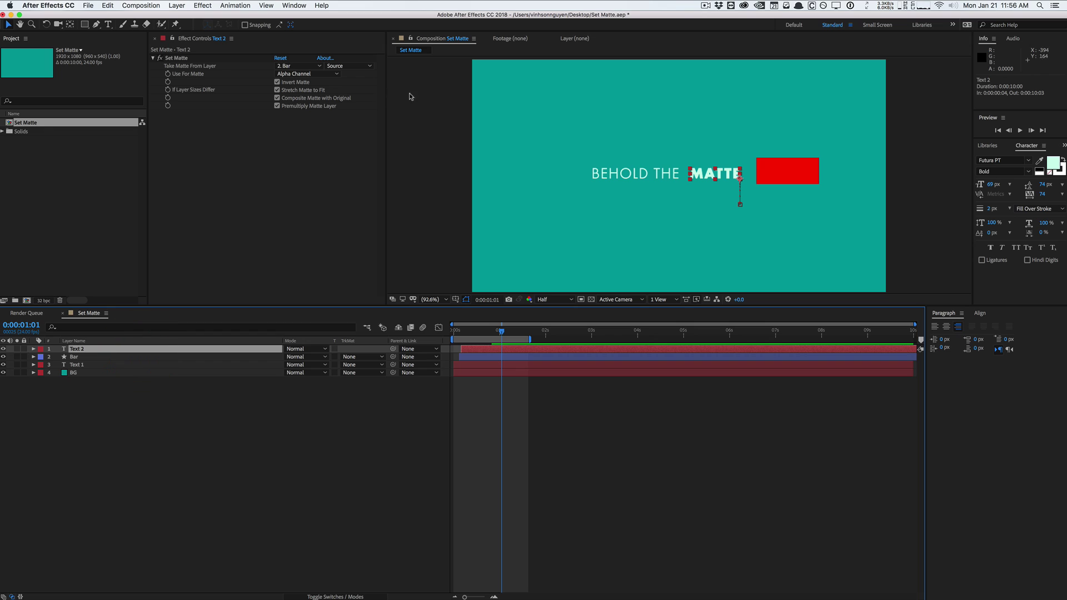
left_click(787, 169)
left_click_drag(804, 167, 731, 167)
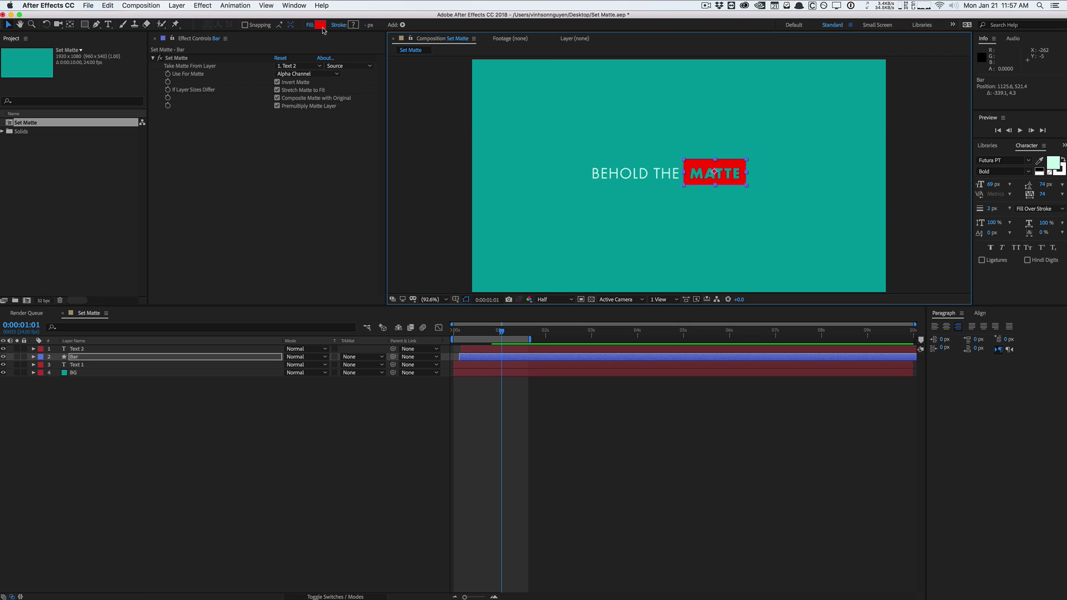
Step: Set the bar's shape fill colour to a pale grey
left_click(320, 24)
left_click(319, 328)
left_click(512, 308)
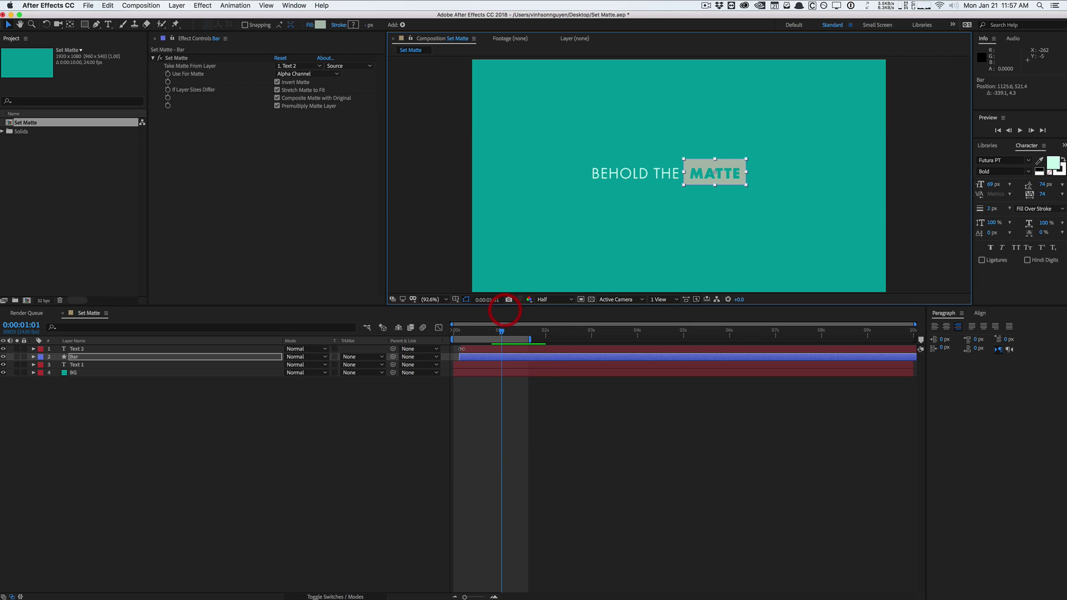
Step: Nudge the grey bar slightly into position, then deselect it to check the cut-out MATTE letters
left_click(724, 164)
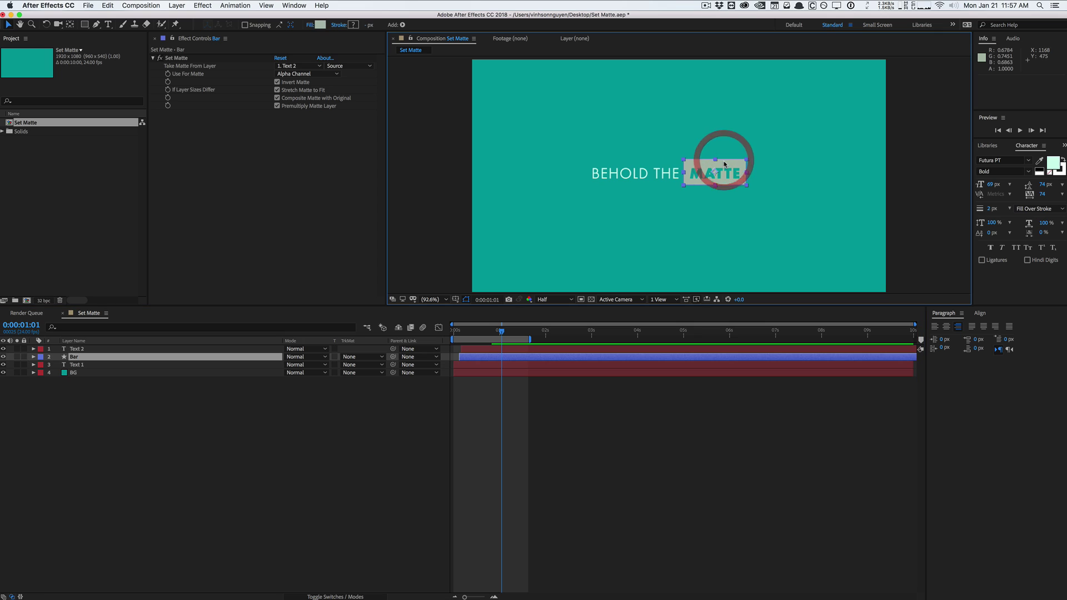
left_click_drag(724, 164, 725, 163)
left_click(234, 448)
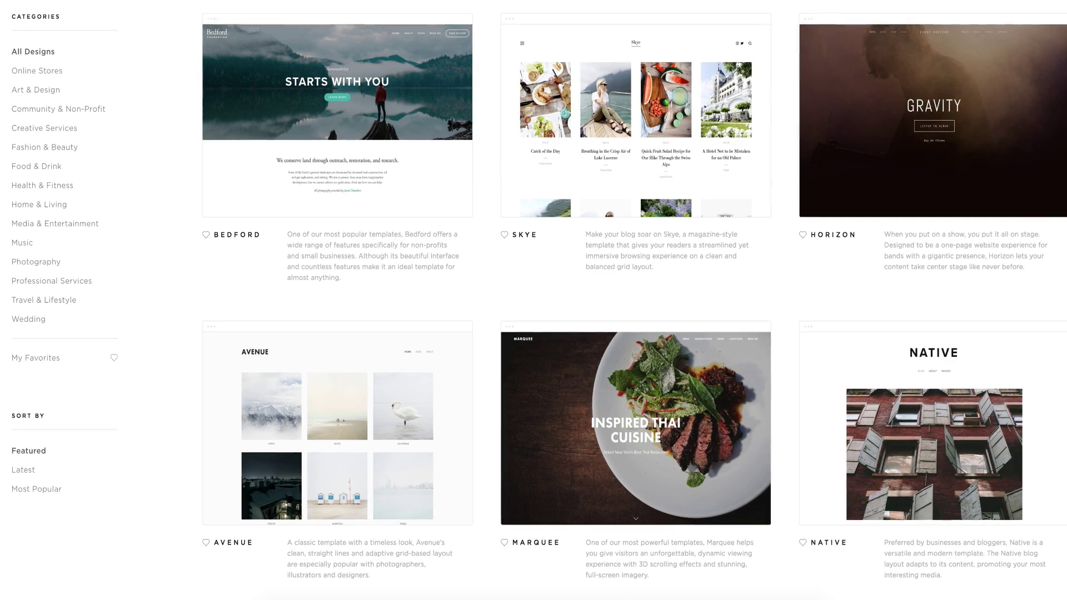
left_click(14, 73)
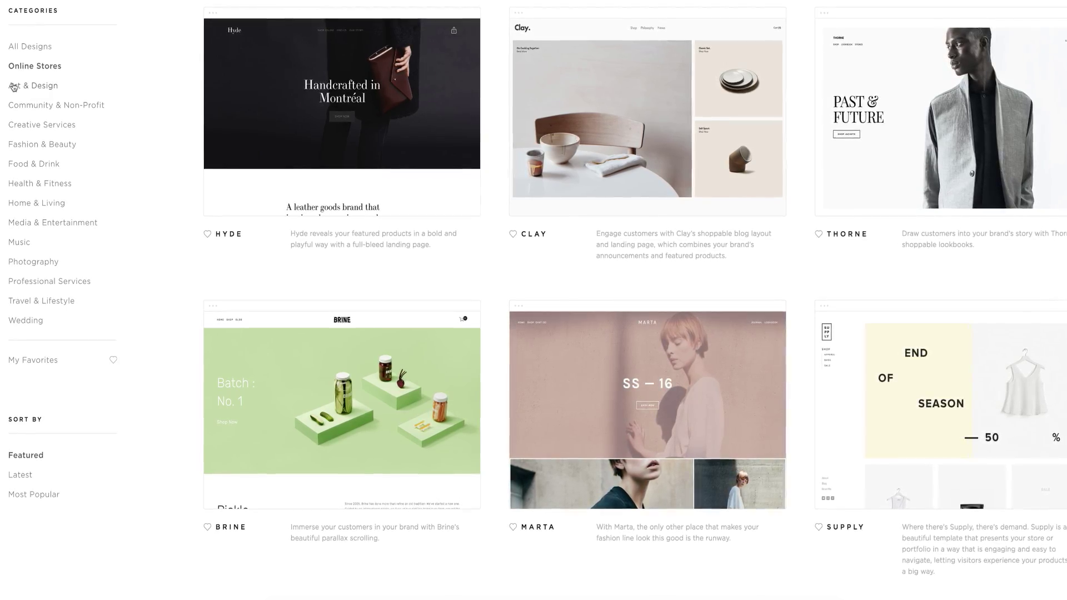
left_click(13, 86)
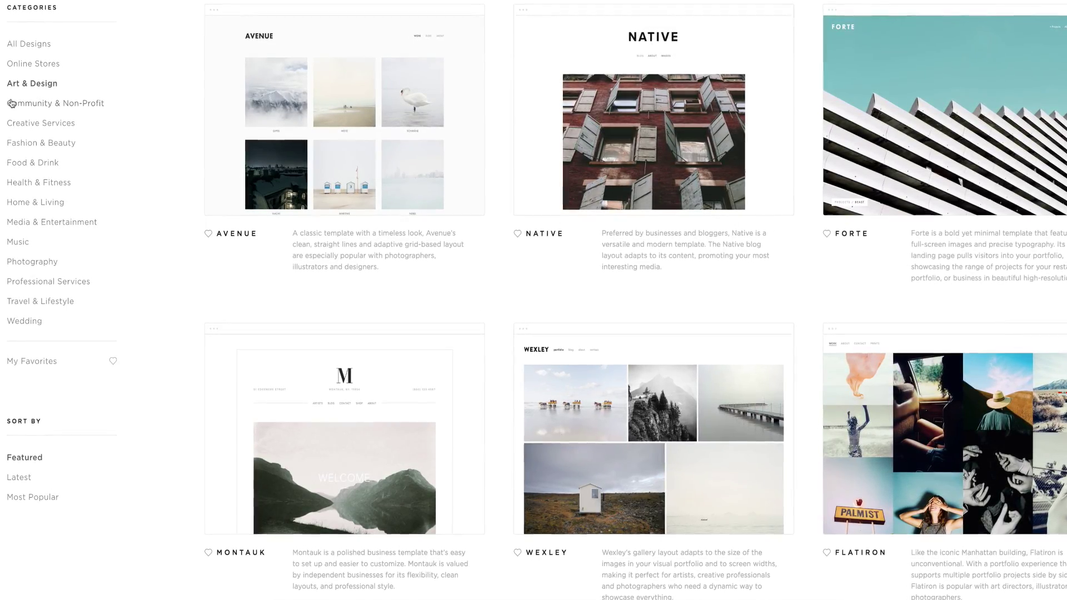
left_click(11, 103)
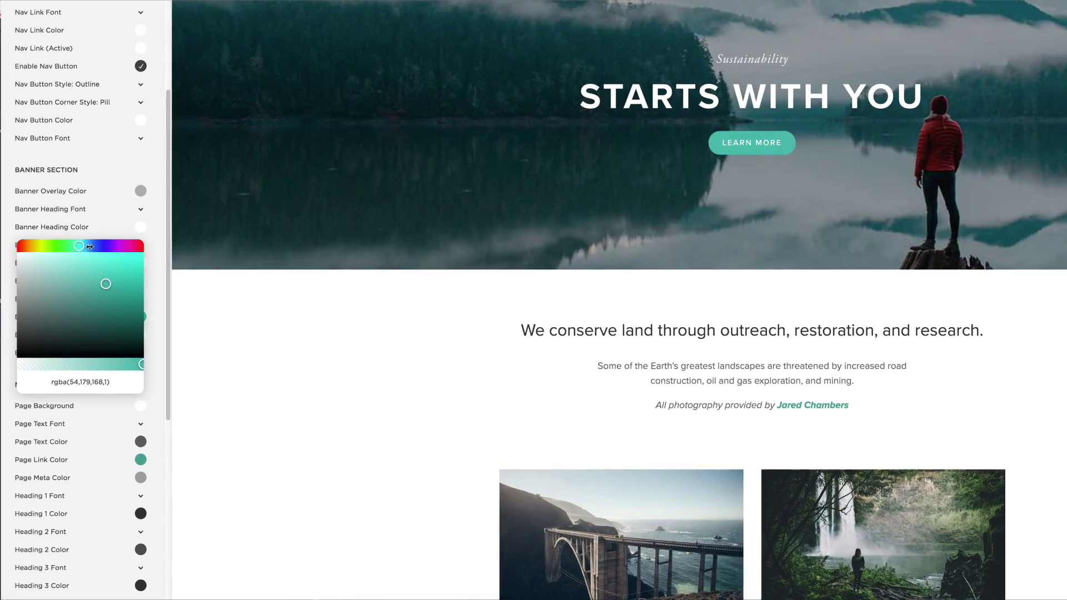
left_click_drag(76, 245, 89, 246)
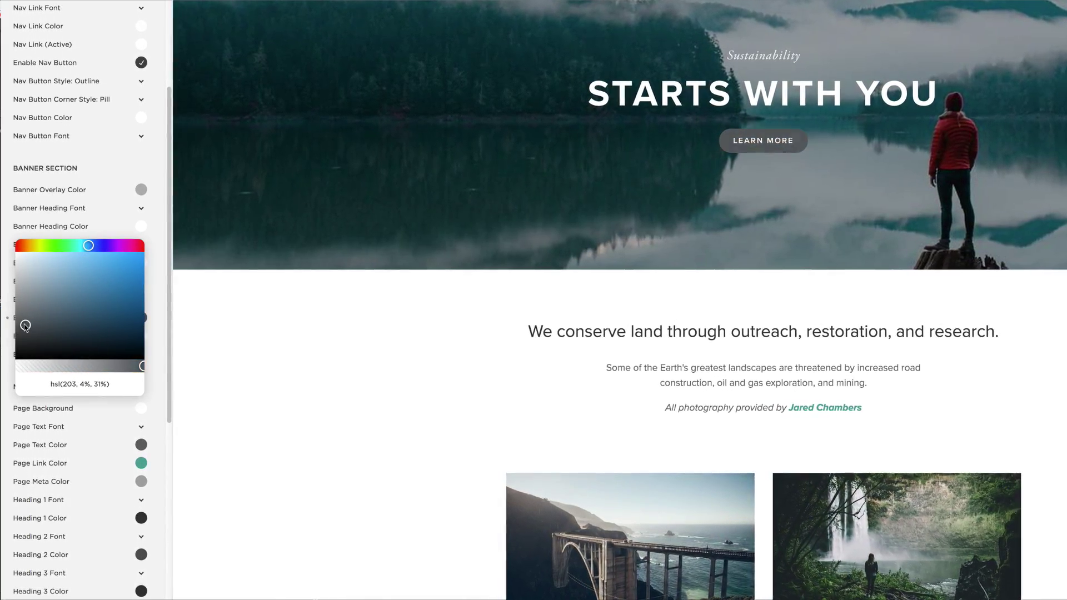
left_click(161, 409)
scroll(161, 409, "down", 2)
left_click(141, 413)
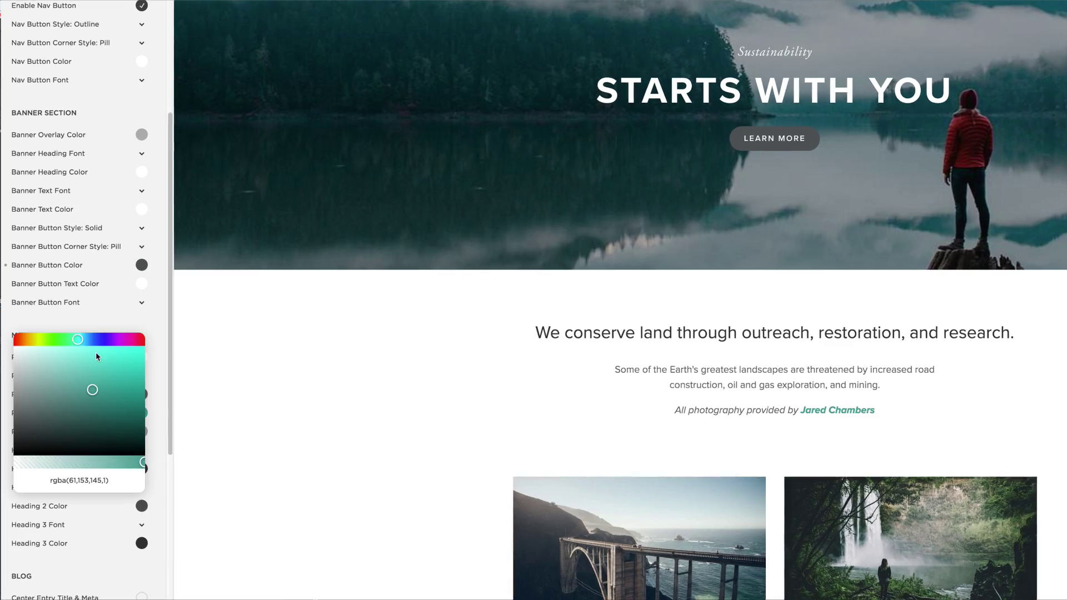
left_click_drag(74, 339, 90, 339)
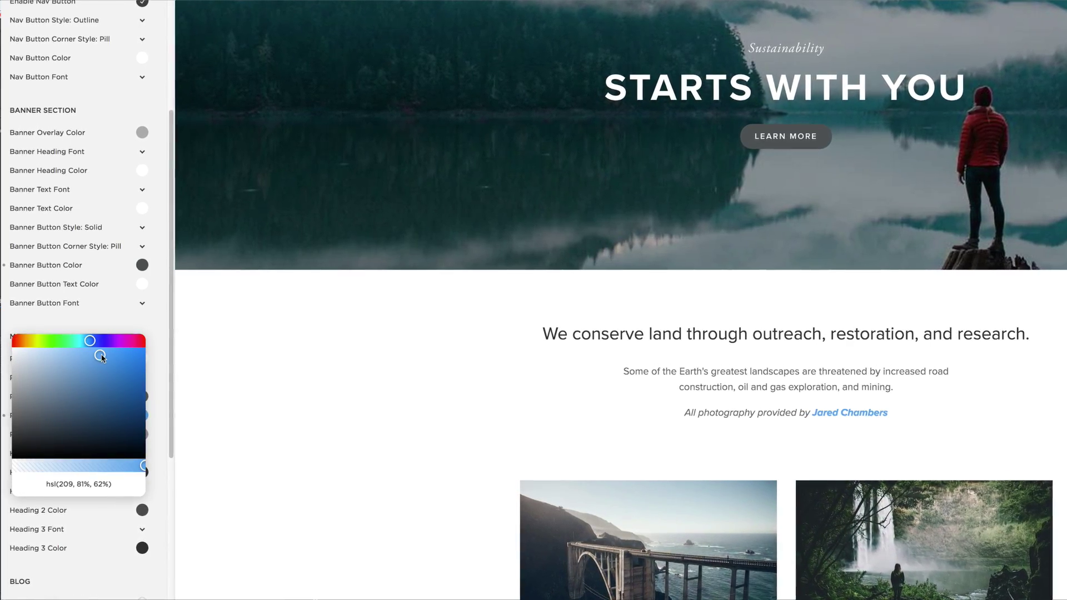